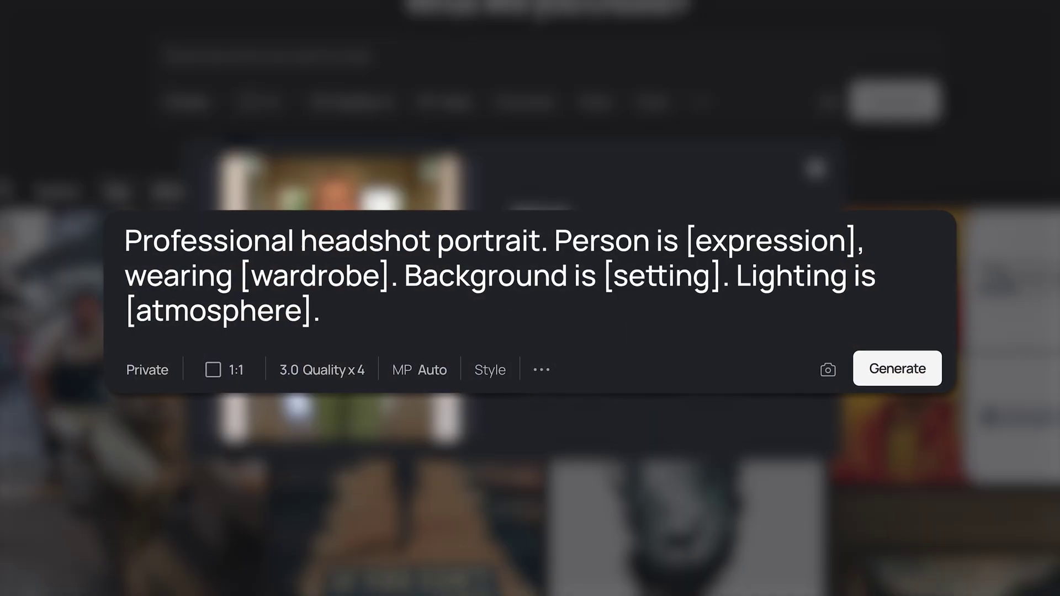
- Lasso the woman's torso for Magic Fill, then drag the canvas down to a full-body image
{"action": "mouse_move", "coordinate": [535, 308]}
{"action": "left_mouse_down"}
{"action": "mouse_move", "coordinate": [691, 306]}
{"action": "mouse_move", "coordinate": [392, 561]}
{"action": "mouse_move", "coordinate": [383, 300]}
{"action": "mouse_move", "coordinate": [533, 308]}
{"action": "left_mouse_up"}
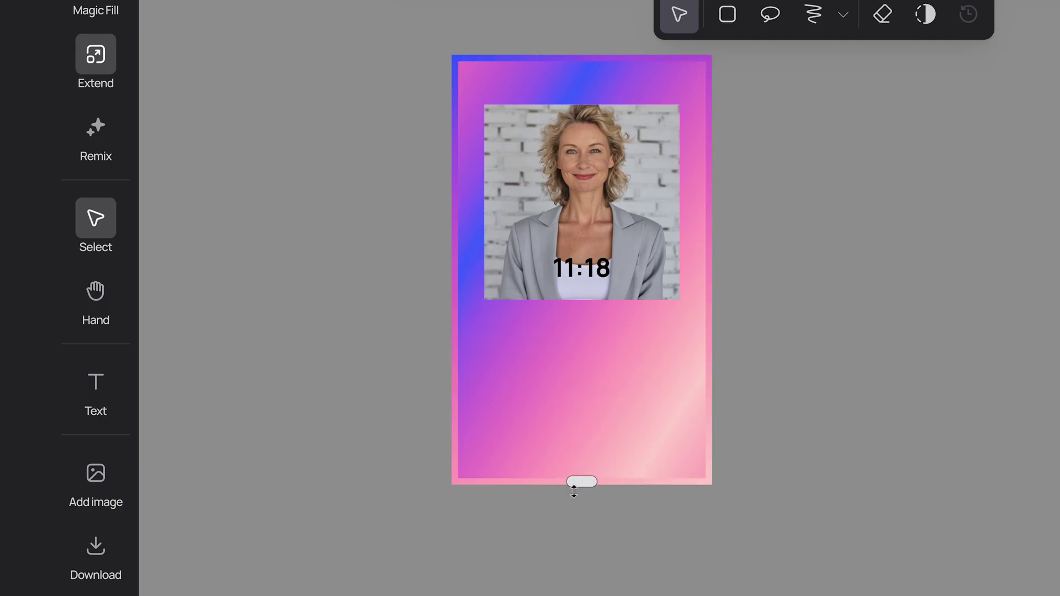
{"action": "left_click_drag", "start_coordinate": [573, 484], "coordinate": [573, 510]}
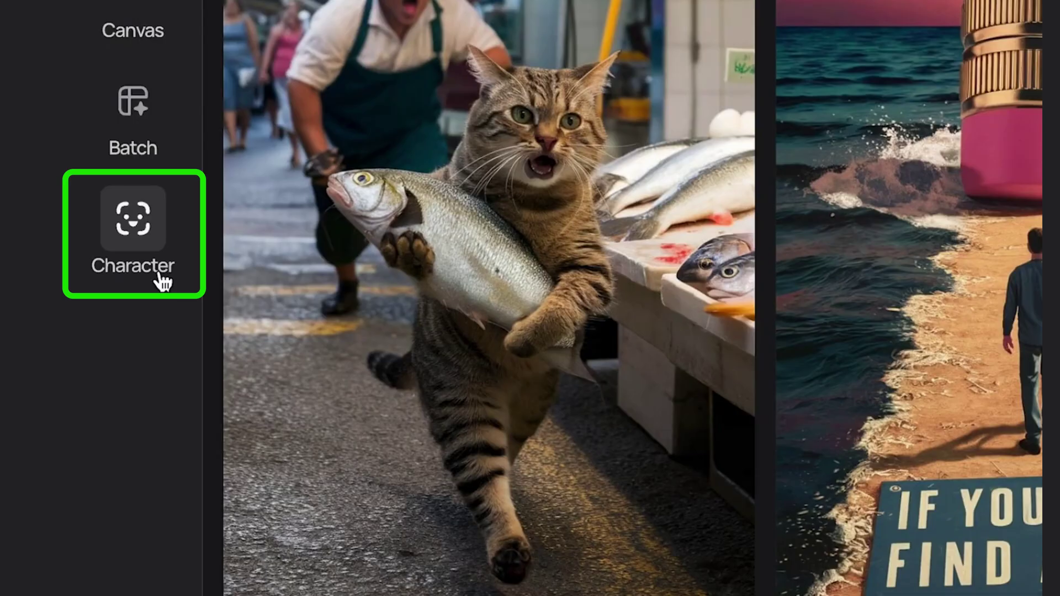
- Take a webcam photo of the man's face and accept it as the Character reference
{"action": "left_click", "coordinate": [162, 280]}
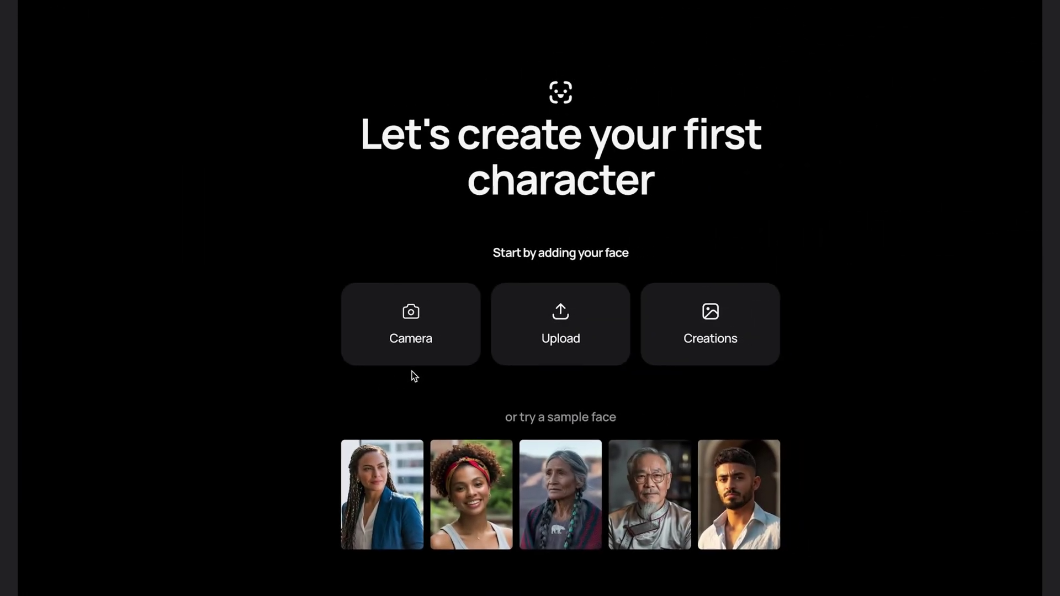
{"action": "left_click", "coordinate": [422, 366]}
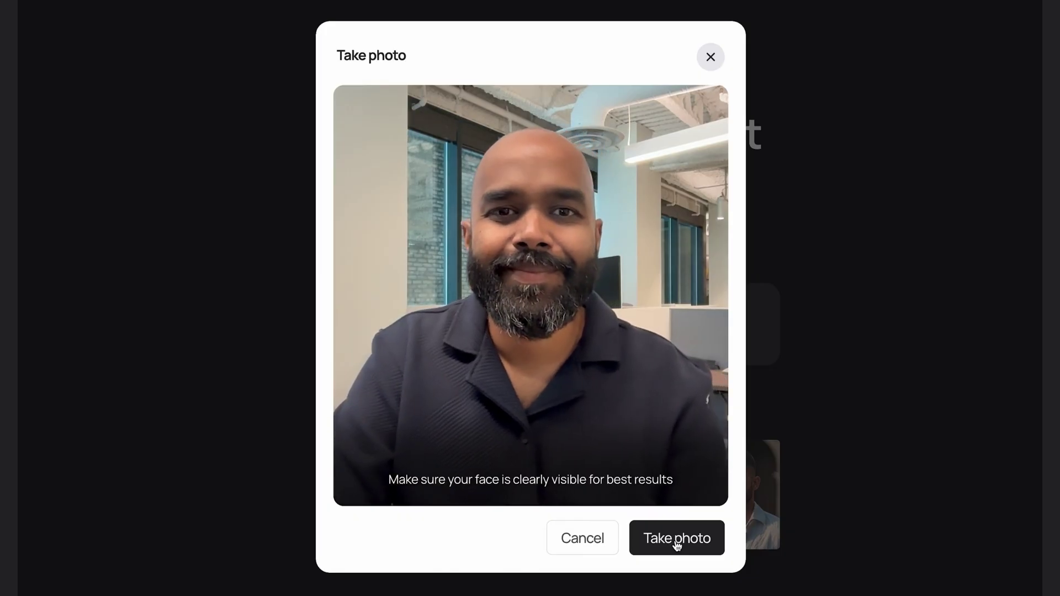
{"action": "left_click", "coordinate": [678, 539]}
{"action": "left_click", "coordinate": [677, 542]}
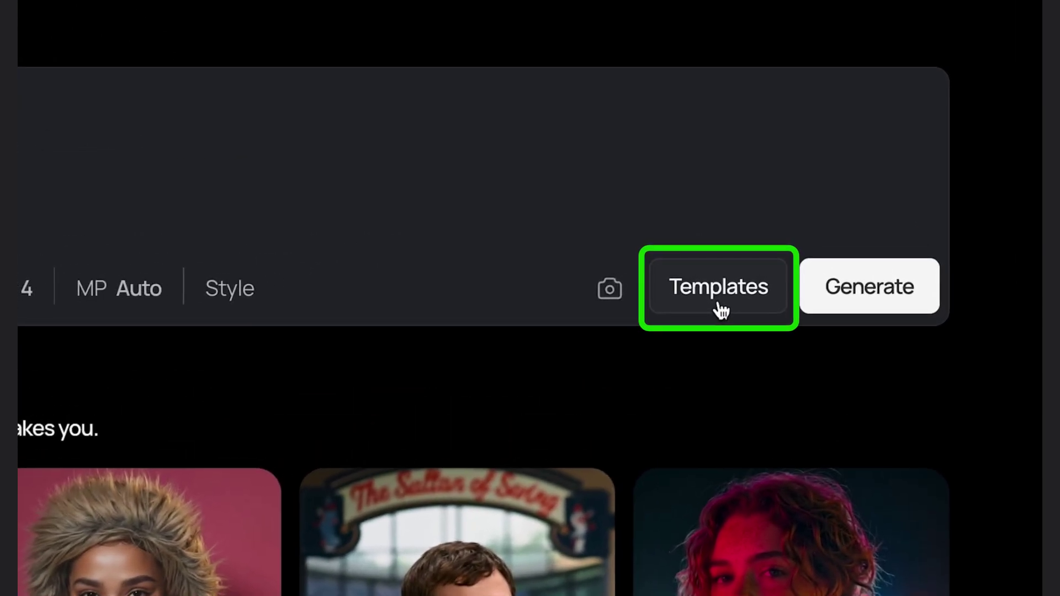
- Apply the Professional Portrait template and generate the man's business-suit headshots
{"action": "left_click", "coordinate": [754, 270]}
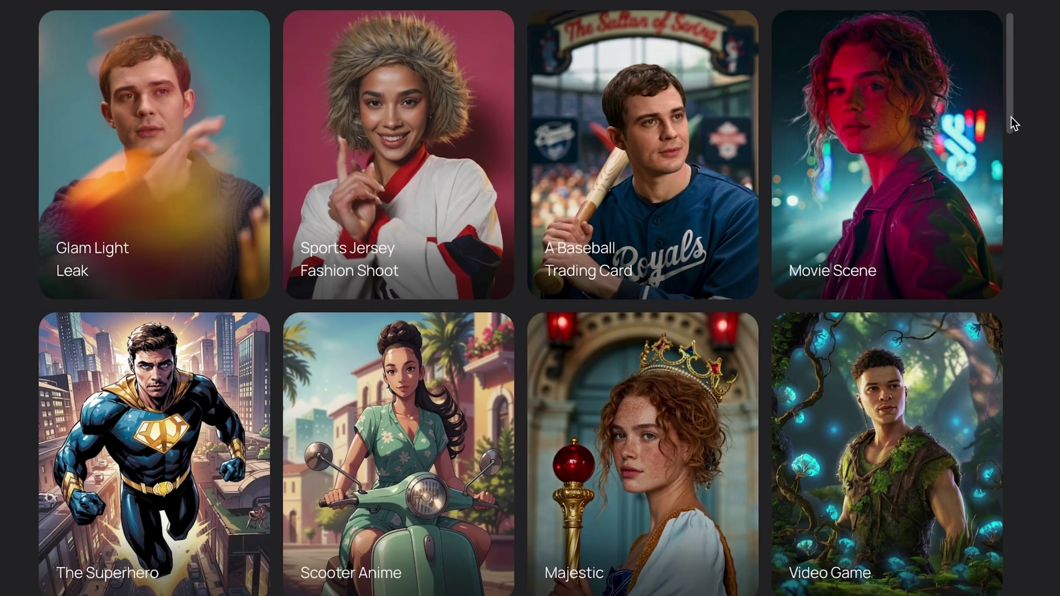
{"action": "left_click_drag", "start_coordinate": [1011, 117], "coordinate": [1030, 268]}
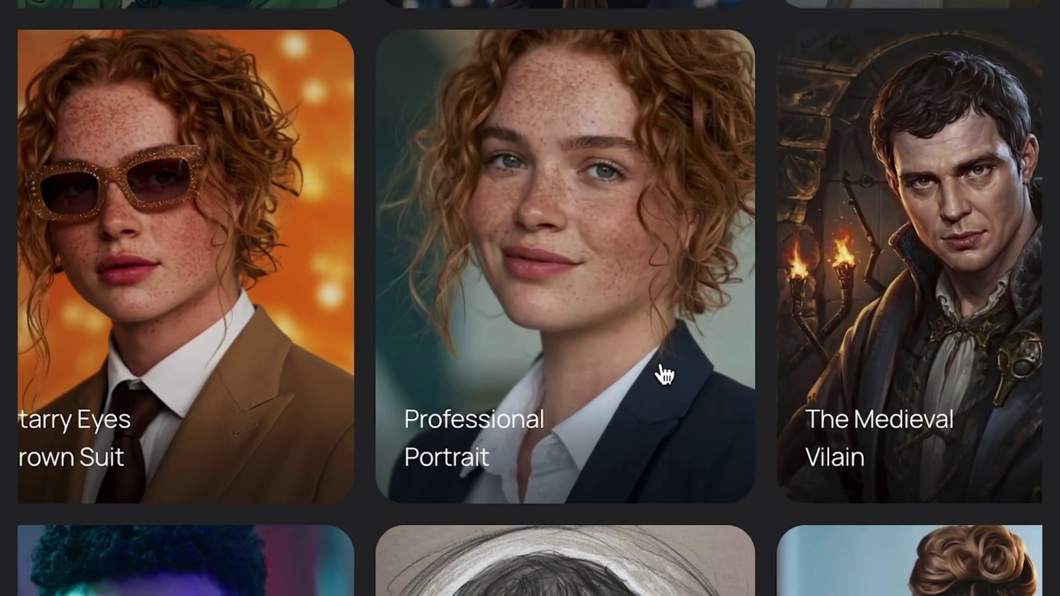
{"action": "left_click", "coordinate": [666, 376]}
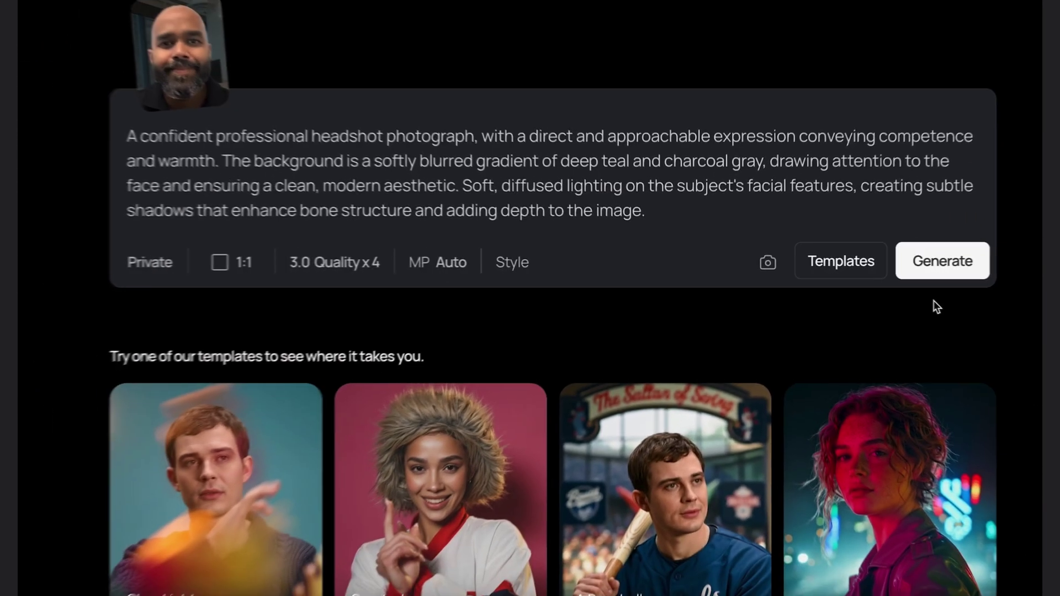
{"action": "left_click", "coordinate": [929, 262]}
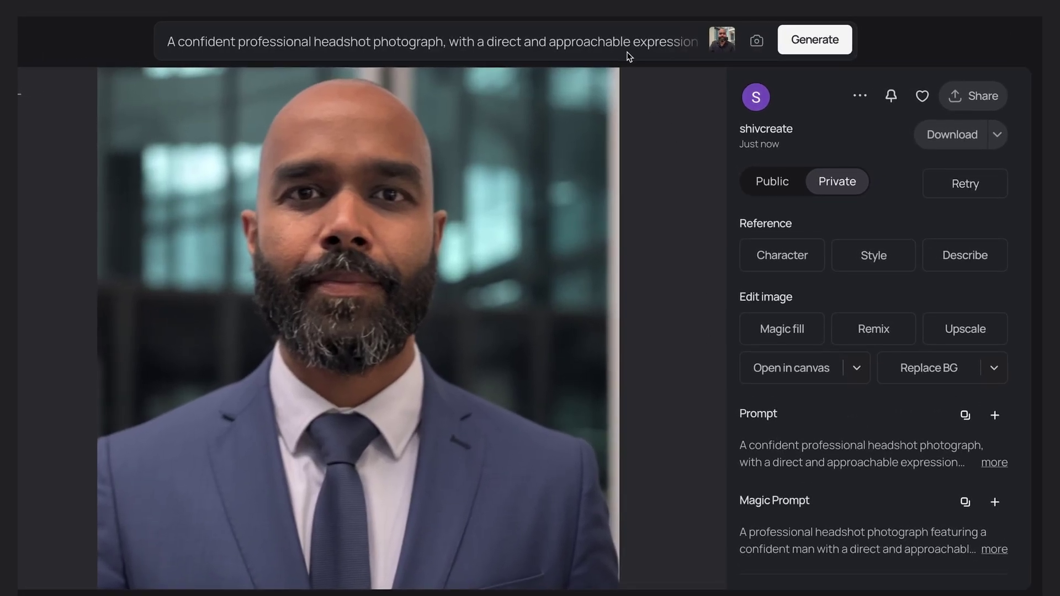
- Insert 'Wearing a tan suit, with tropical shirt.' after 'warmth.' in the prompt and regenerate
{"action": "left_click", "coordinate": [627, 52]}
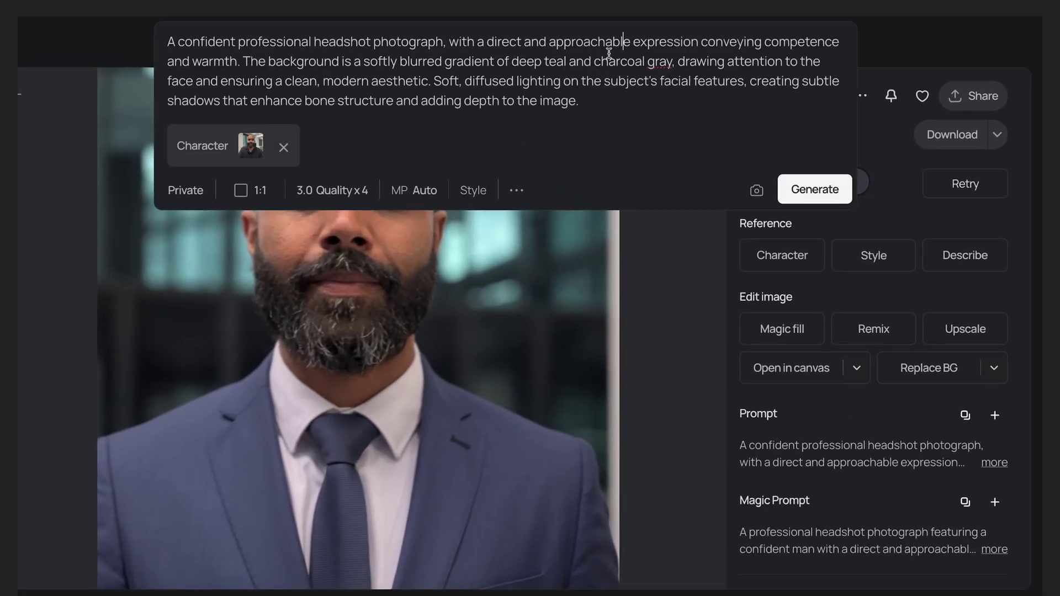
{"action": "left_click", "coordinate": [241, 64]}
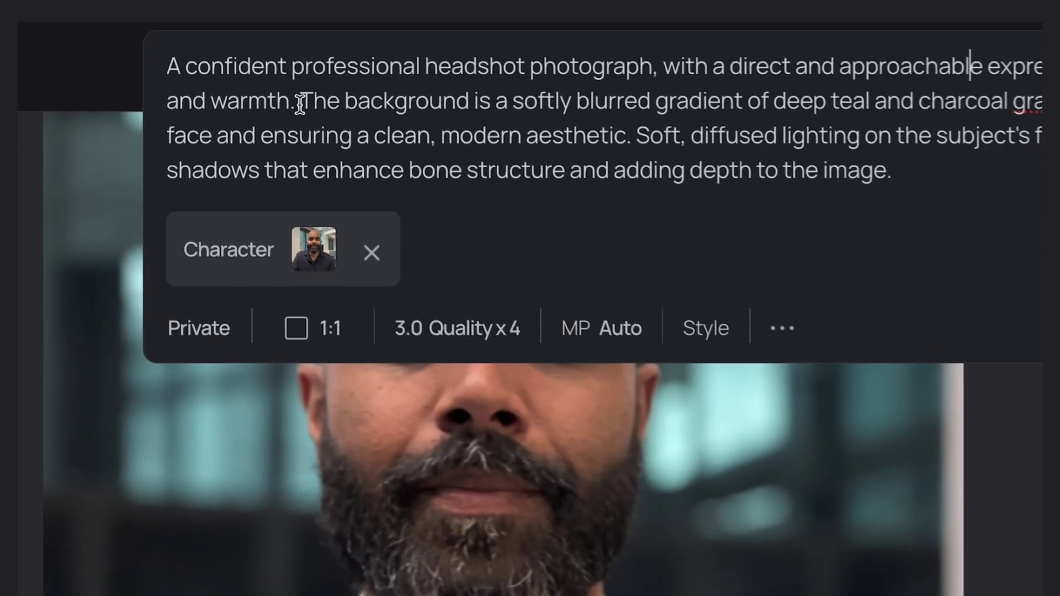
{"action": "type", "text": "Wearing a tan suit, with "}
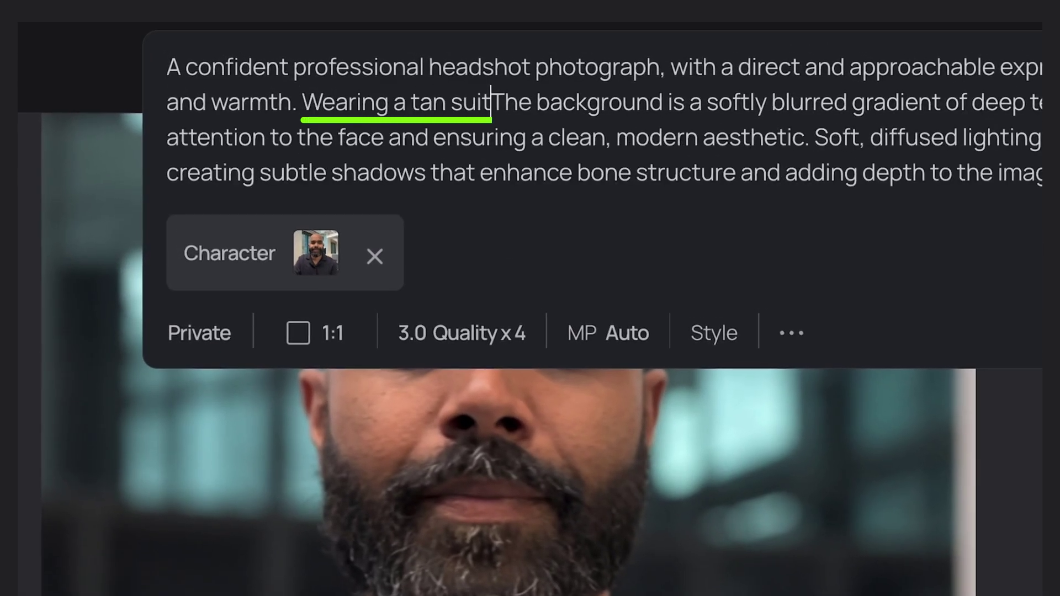
{"action": "type", "text": "tropical shirt."}
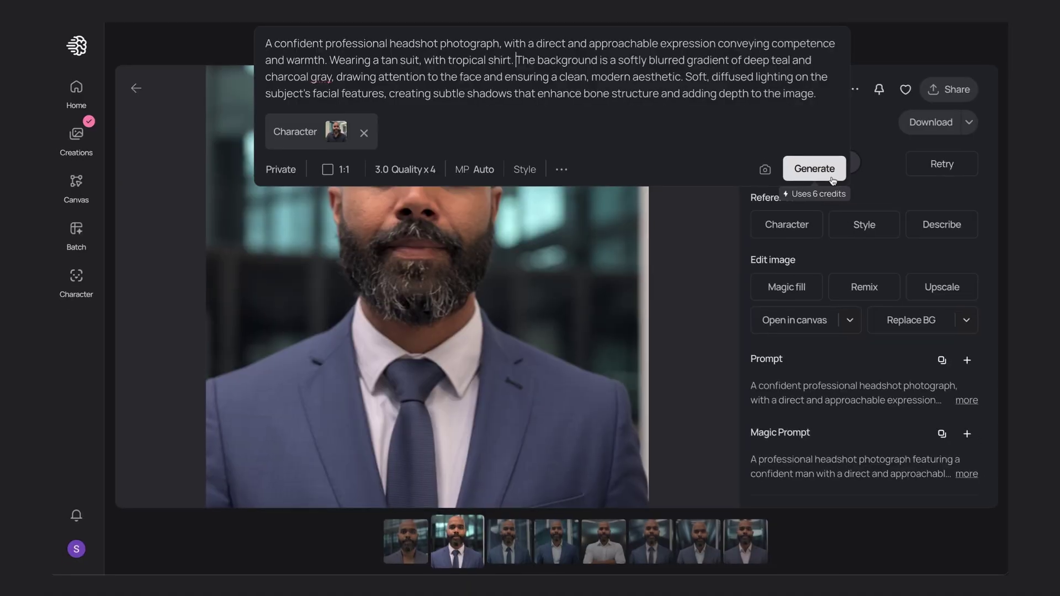
{"action": "left_click", "coordinate": [832, 177]}
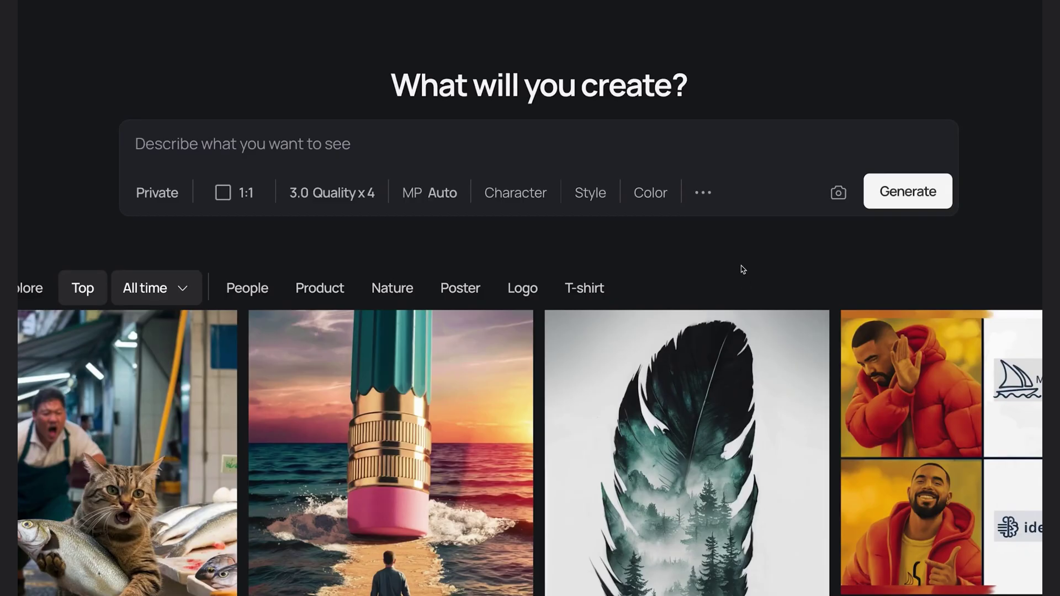
- Upload the woman's photo from the computer and set it as the Character reference
{"action": "left_click", "coordinate": [841, 194]}
{"action": "left_click", "coordinate": [403, 315]}
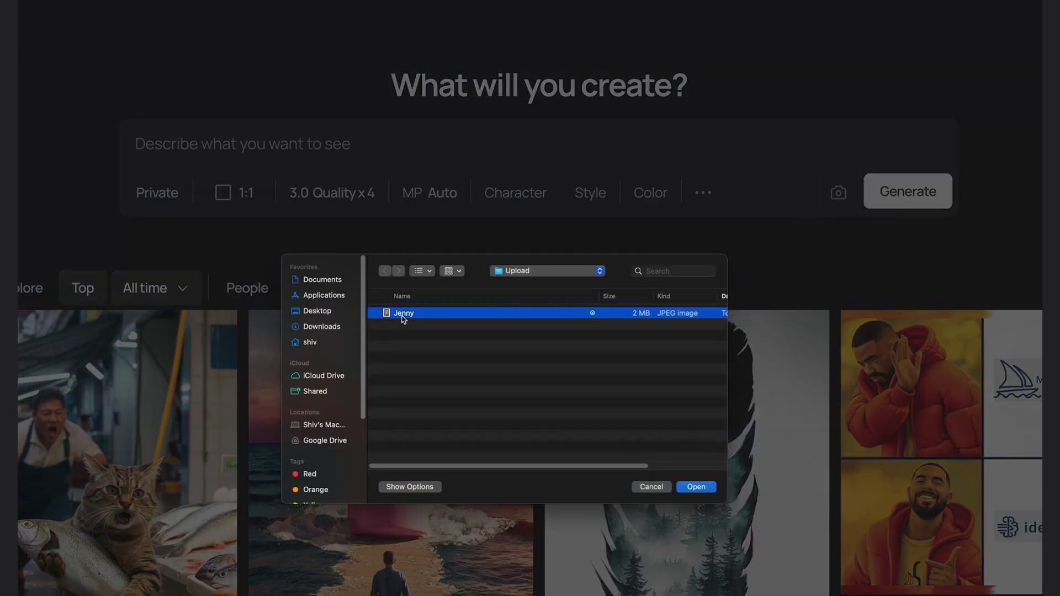
{"action": "left_click", "coordinate": [704, 491]}
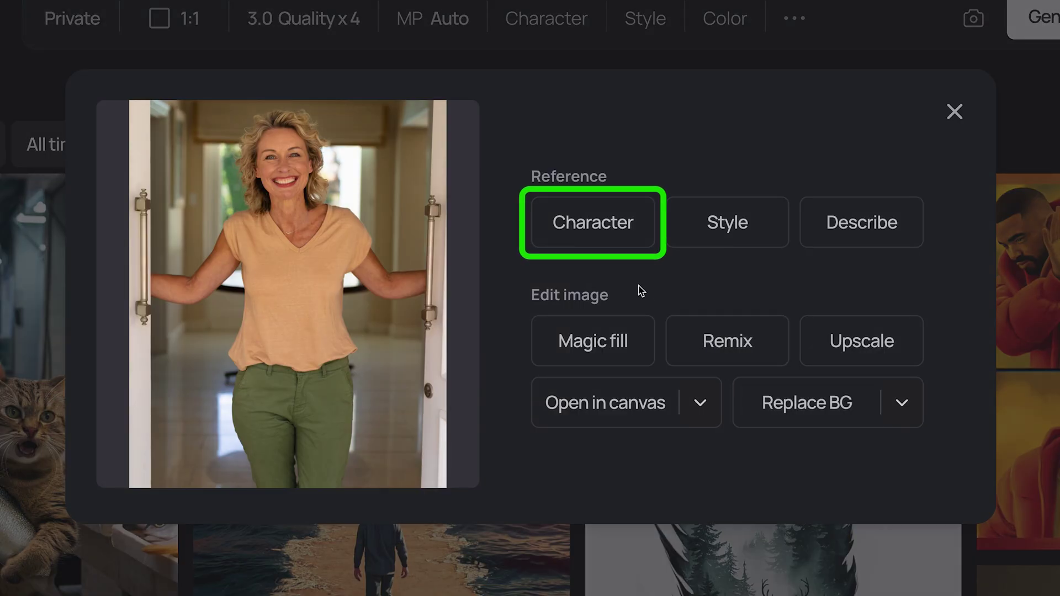
{"action": "left_click", "coordinate": [627, 248]}
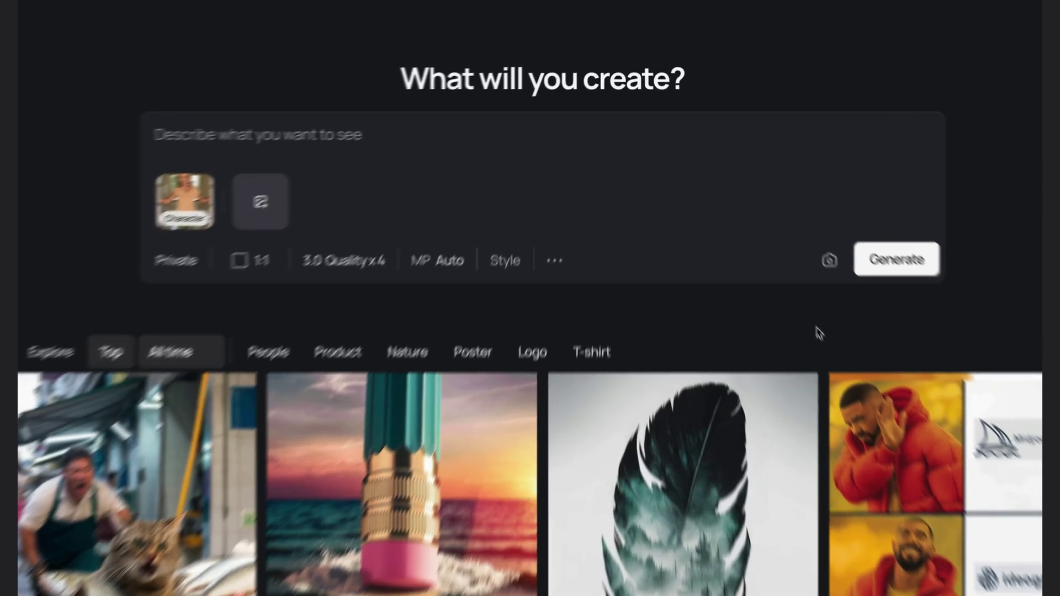
- Paste the headshot template, filling expression with 'has genuine smile' and wardrobe with 'black v-neck t-shirt'
{"action": "type", "text": "Professional headshot portrait. Person is [expression], wearing [wardrobe]. Background is [setting]. Lighting is [atmosphere]."}
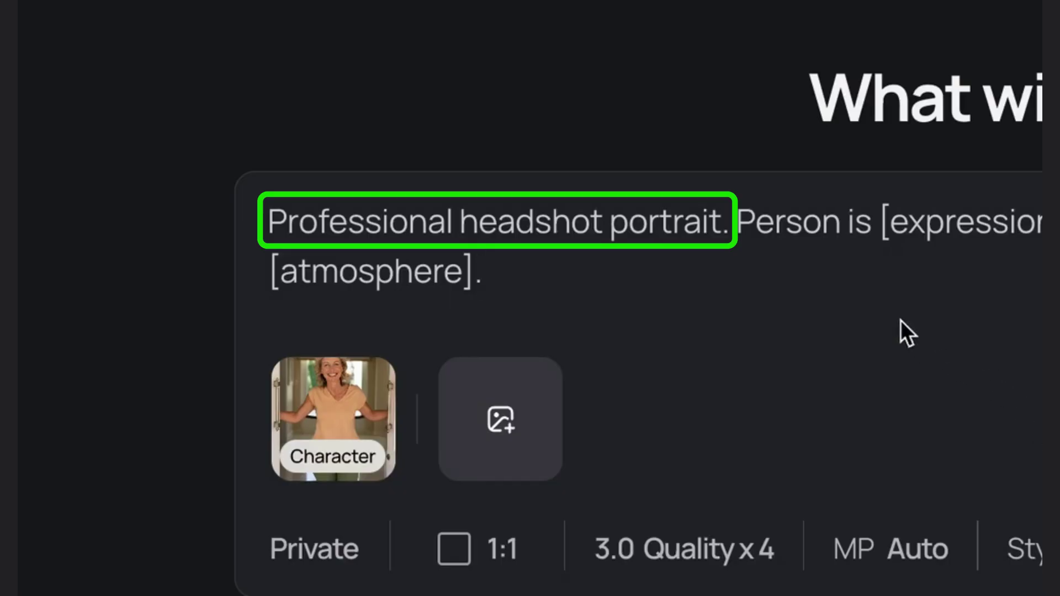
{"action": "left_click_drag", "start_coordinate": [847, 221], "coordinate": [888, 221]}
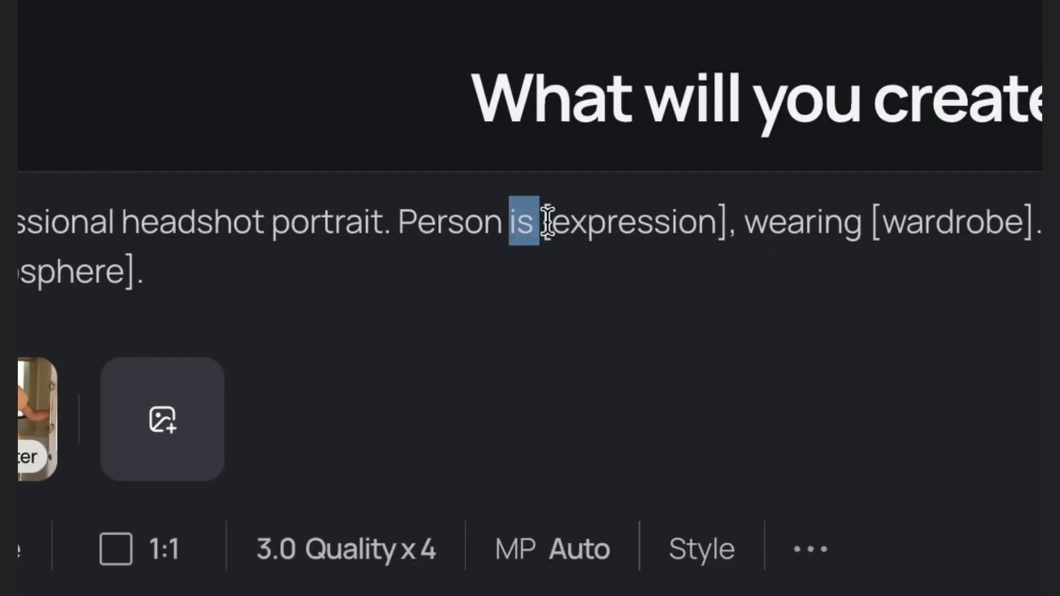
{"action": "left_click_drag", "start_coordinate": [548, 223], "coordinate": [728, 227]}
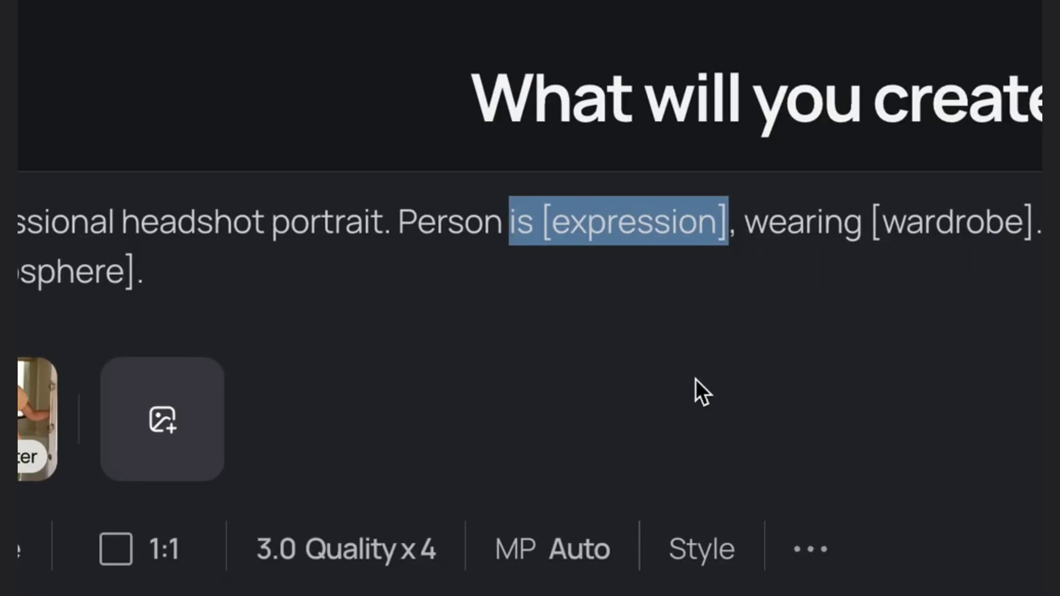
{"action": "type", "text": "has genu"}
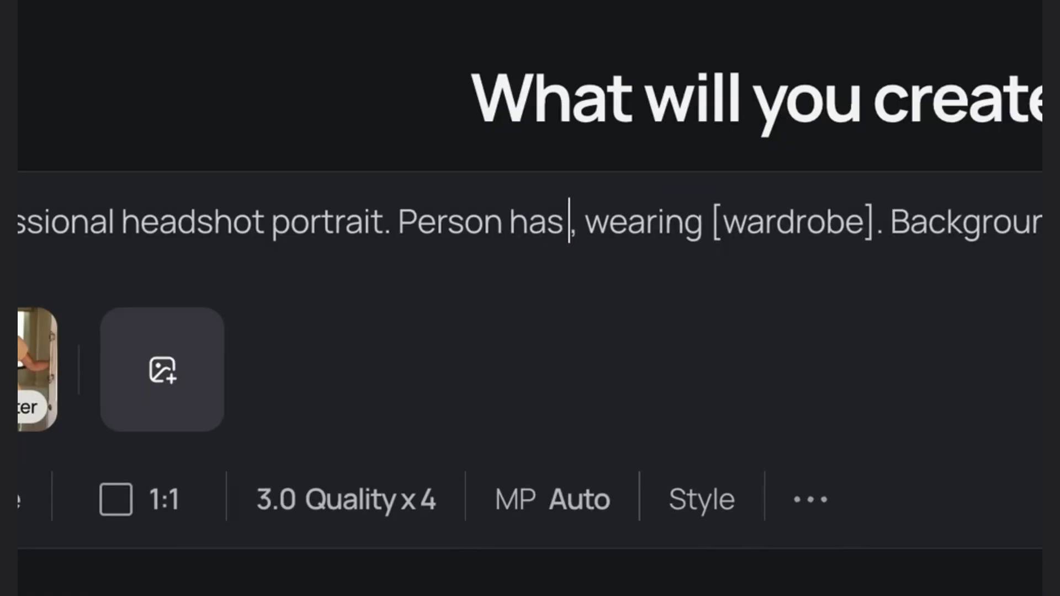
{"action": "type", "text": "ine smile"}
{"action": "left_click_drag", "start_coordinate": [916, 221], "coordinate": [1059, 223]}
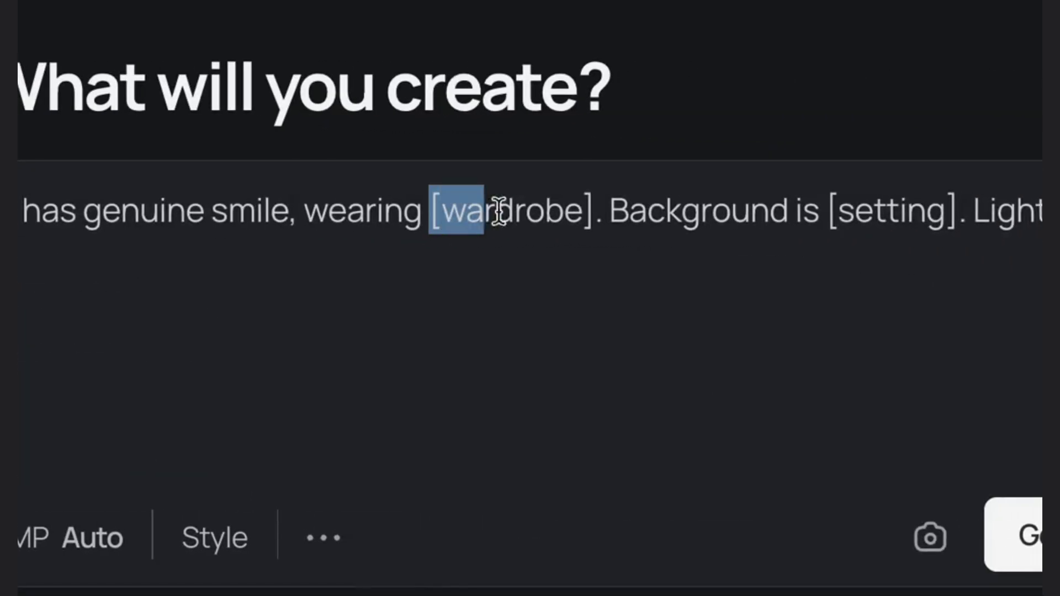
{"action": "left_click_drag", "start_coordinate": [585, 211], "coordinate": [593, 213]}
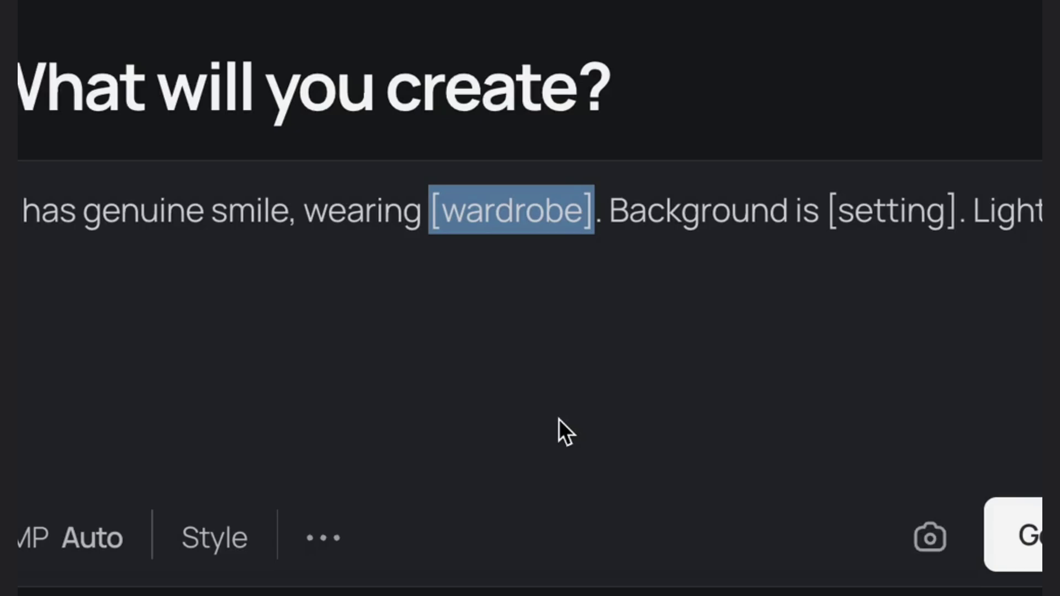
{"action": "type", "text": "black v-neck t-"}
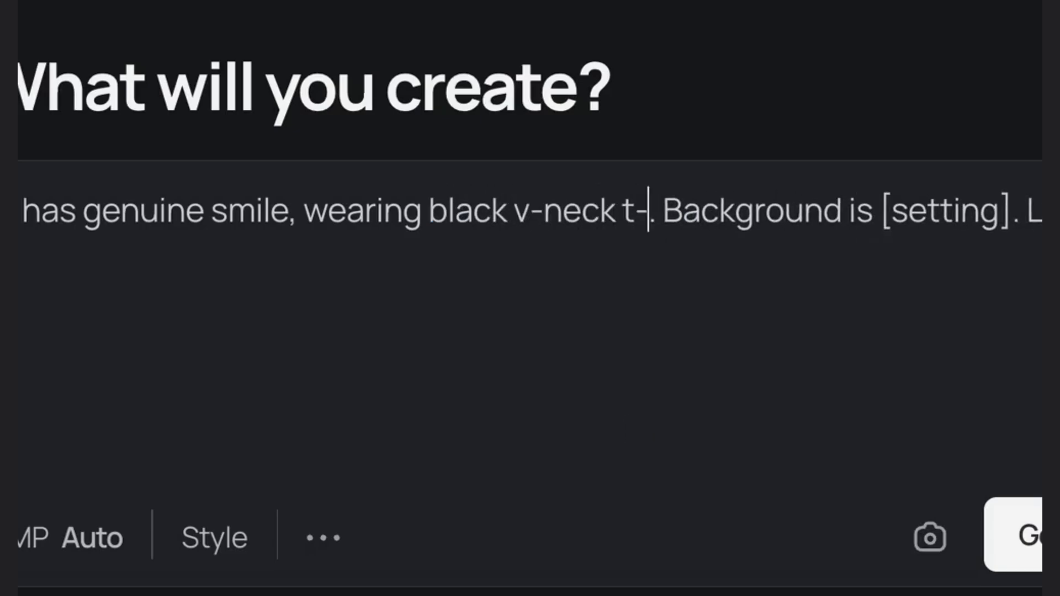
{"action": "type", "text": "shirt"}
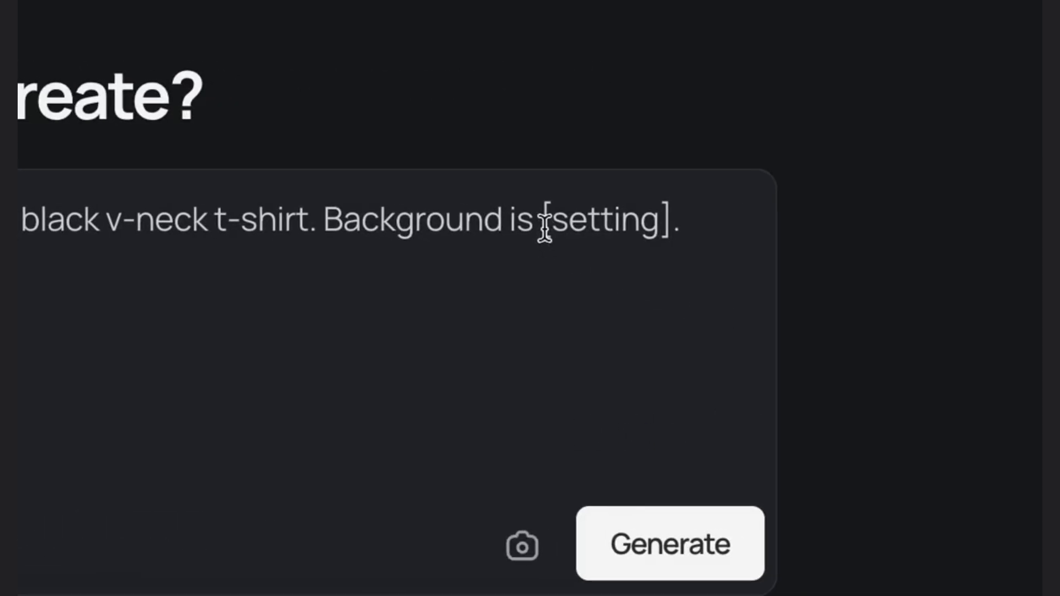
- Set the setting to 'studio setting, white brick wall' and atmosphere to 'soft studio', then generate
{"action": "left_click_drag", "start_coordinate": [545, 223], "coordinate": [672, 226]}
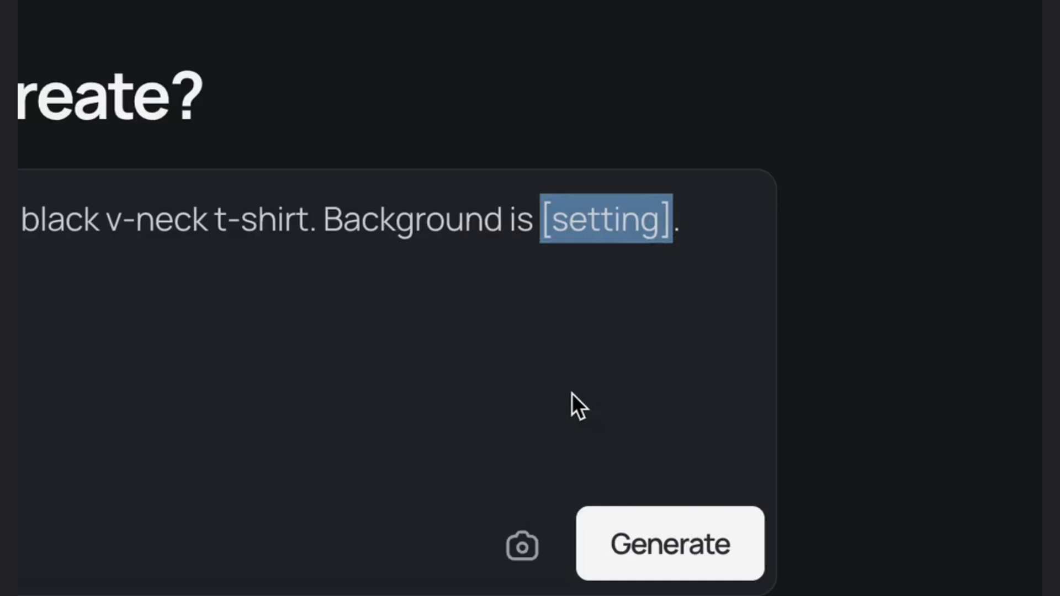
{"action": "type", "text": "studio se"}
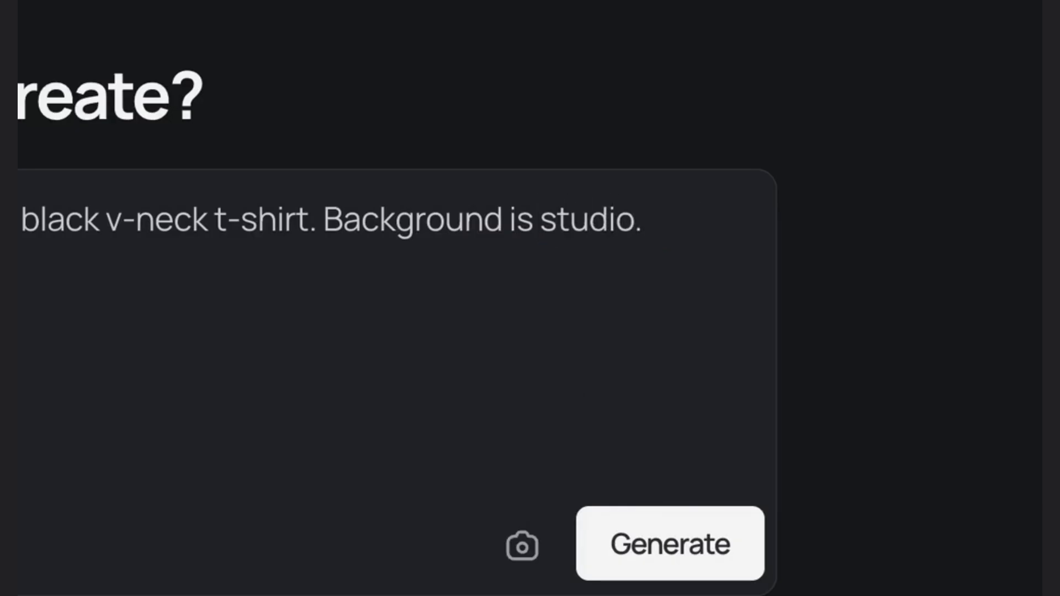
{"action": "type", "text": "tting, "}
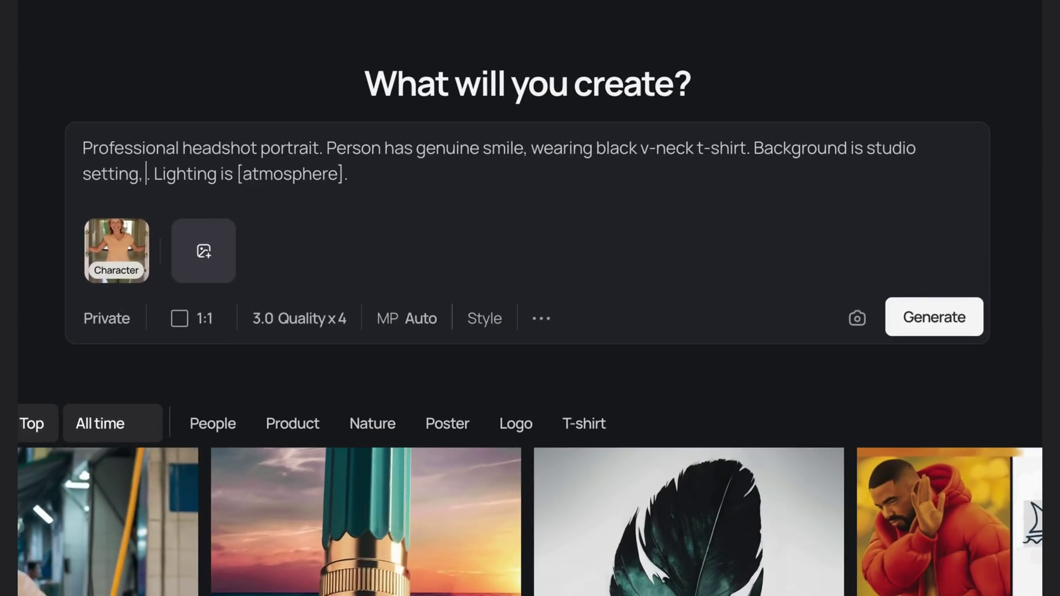
{"action": "type", "text": "white brick wall"}
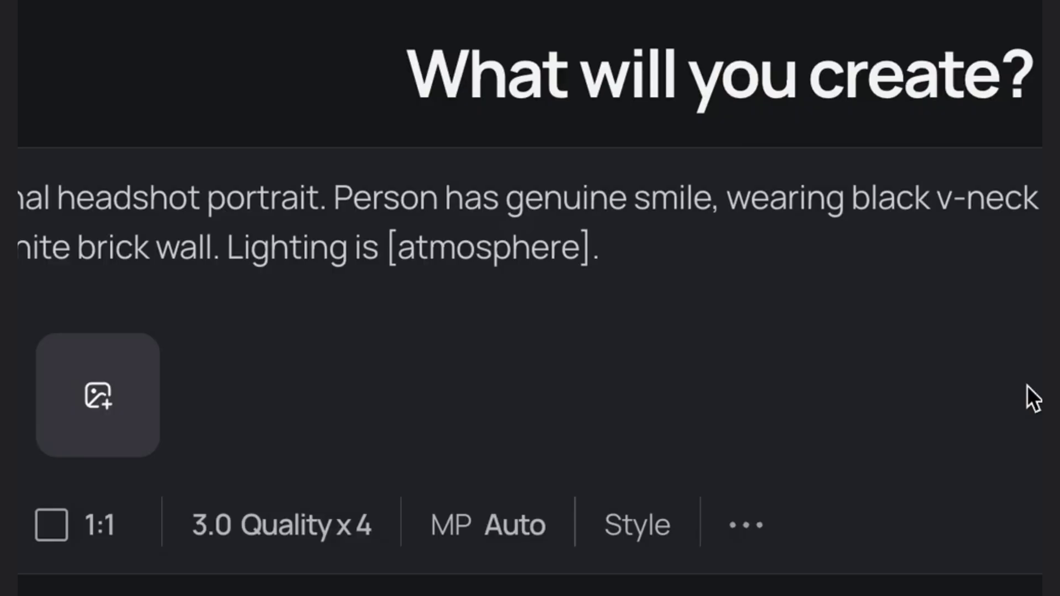
{"action": "left_click_drag", "start_coordinate": [386, 259], "coordinate": [590, 257]}
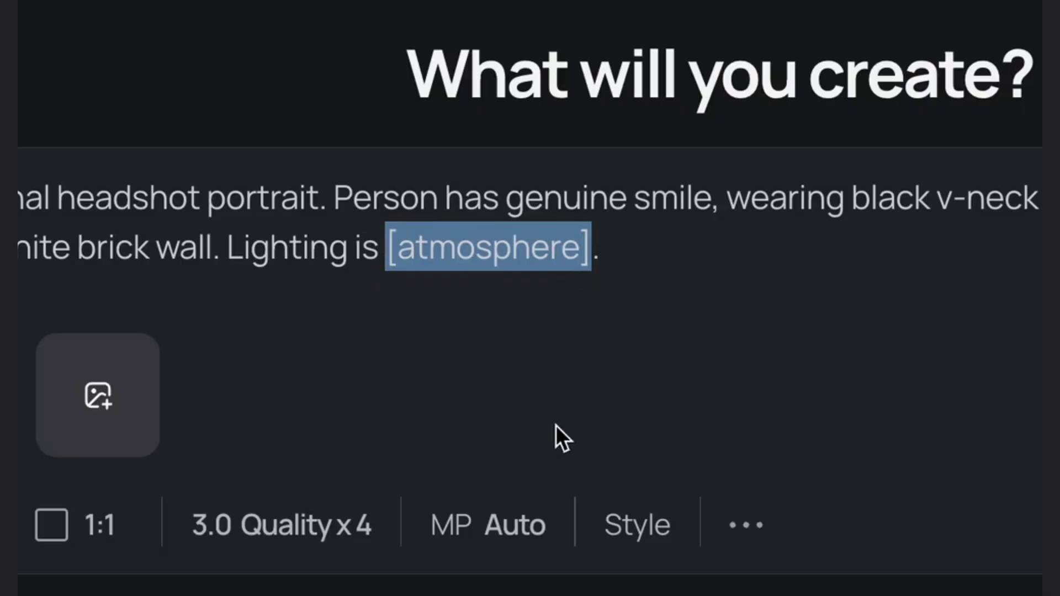
{"action": "type", "text": "soft studio"}
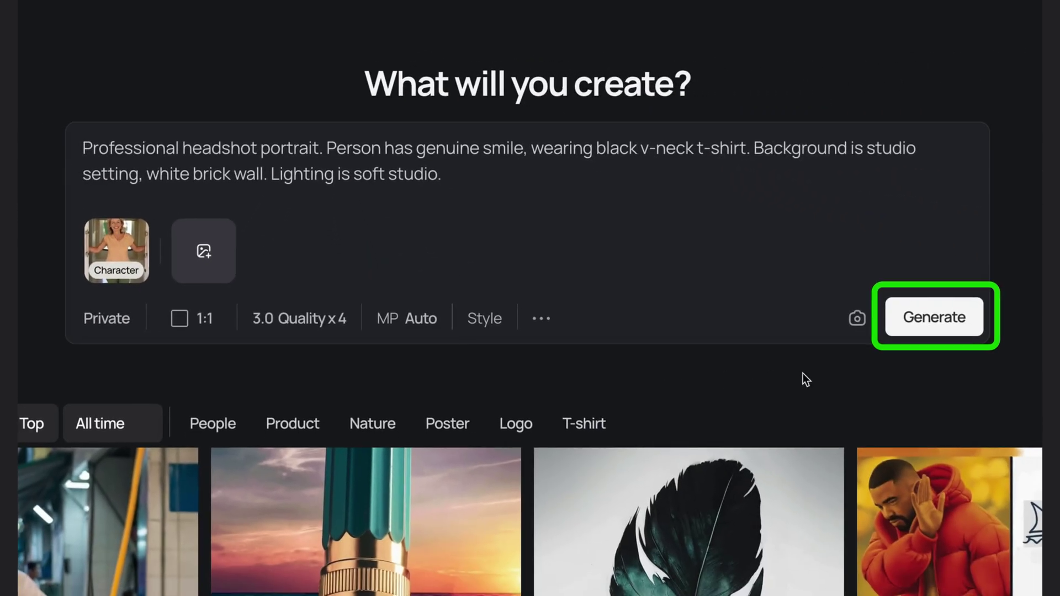
{"action": "left_click", "coordinate": [915, 332]}
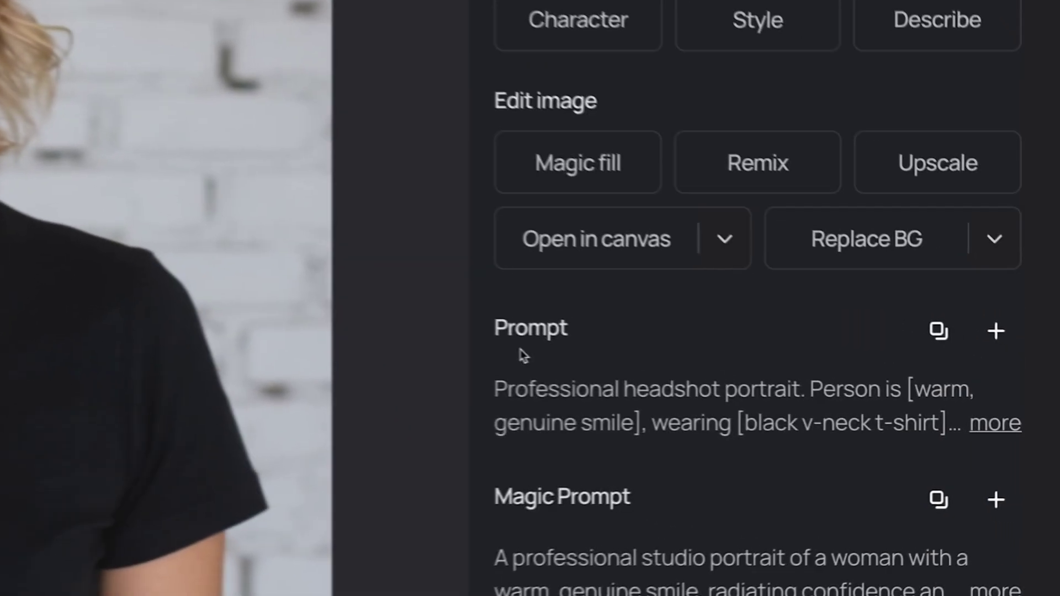
- Send the brick-wall headshot from its detail panel to the canvas
{"action": "left_click", "coordinate": [886, 339]}
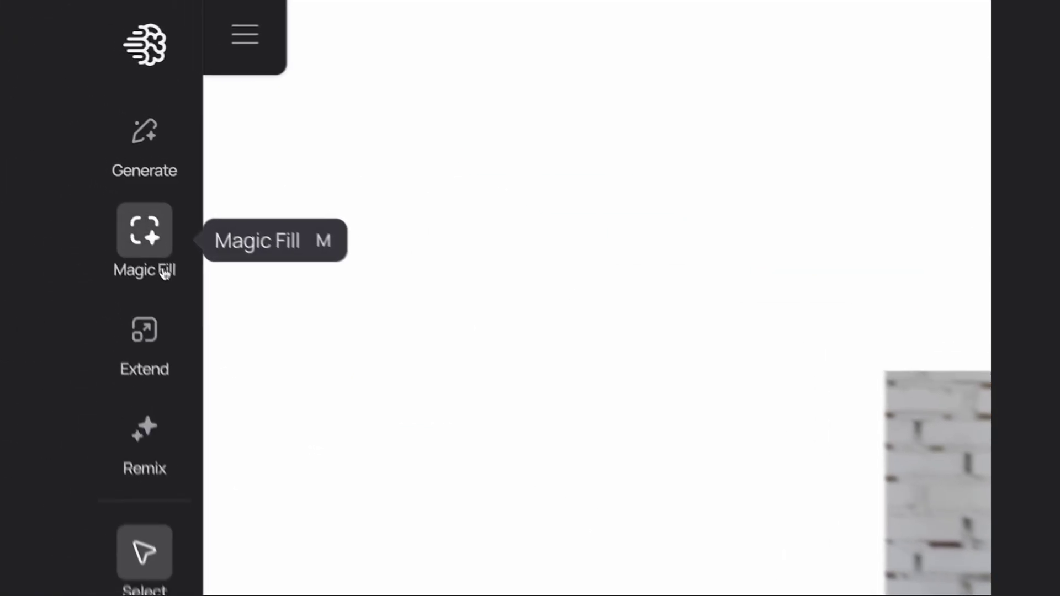
- Lasso the black t-shirt with Magic Fill and repaint it with 'swap to light grey blazer'
{"action": "left_click", "coordinate": [165, 273]}
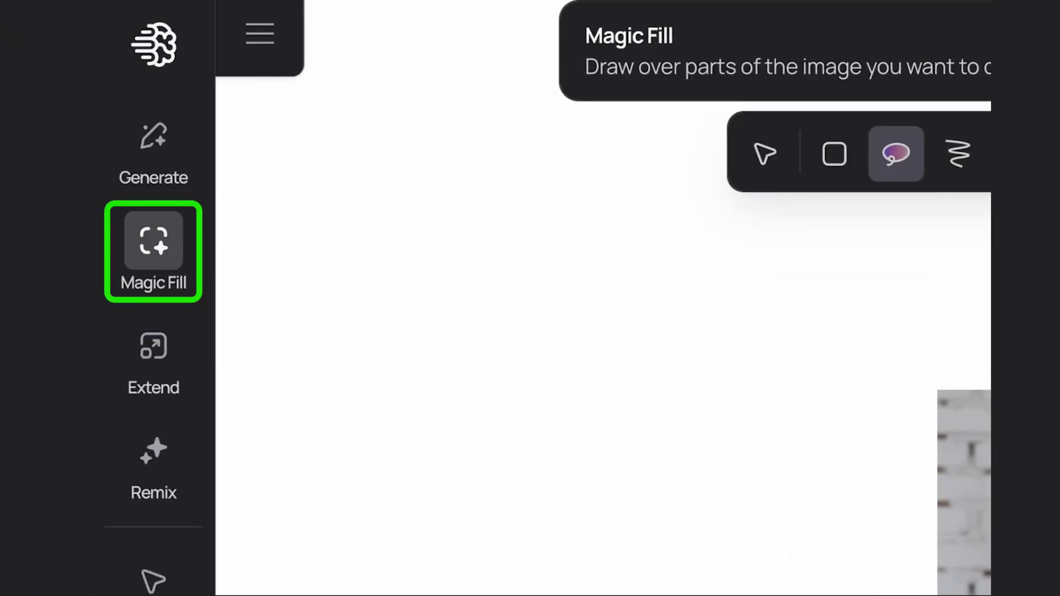
{"action": "mouse_move", "coordinate": [543, 292]}
{"action": "left_mouse_down"}
{"action": "mouse_move", "coordinate": [762, 449]}
{"action": "mouse_move", "coordinate": [331, 409]}
{"action": "mouse_move", "coordinate": [543, 293]}
{"action": "left_mouse_up"}
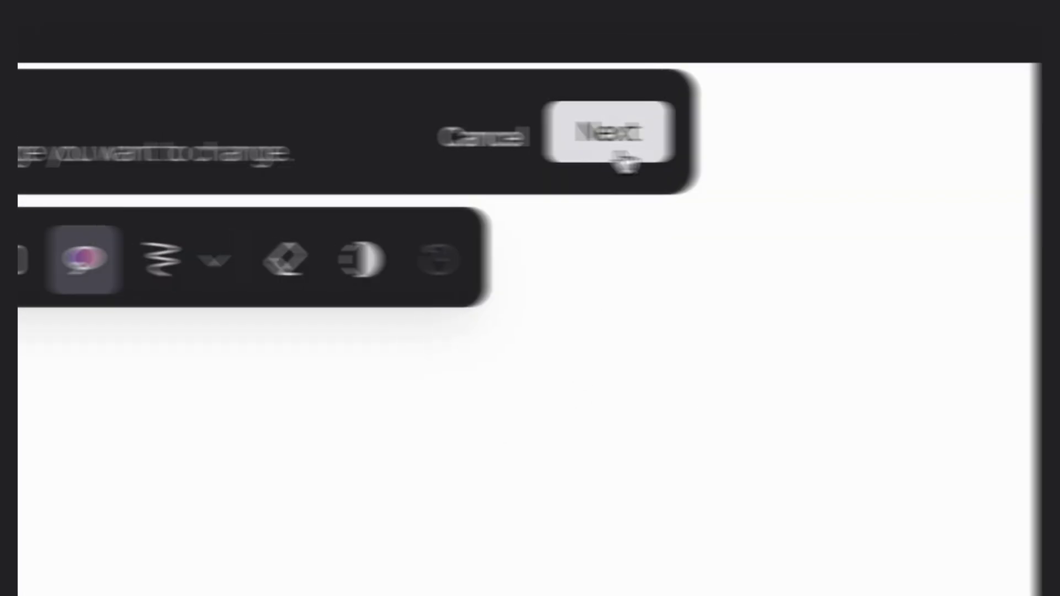
{"action": "left_click", "coordinate": [622, 157]}
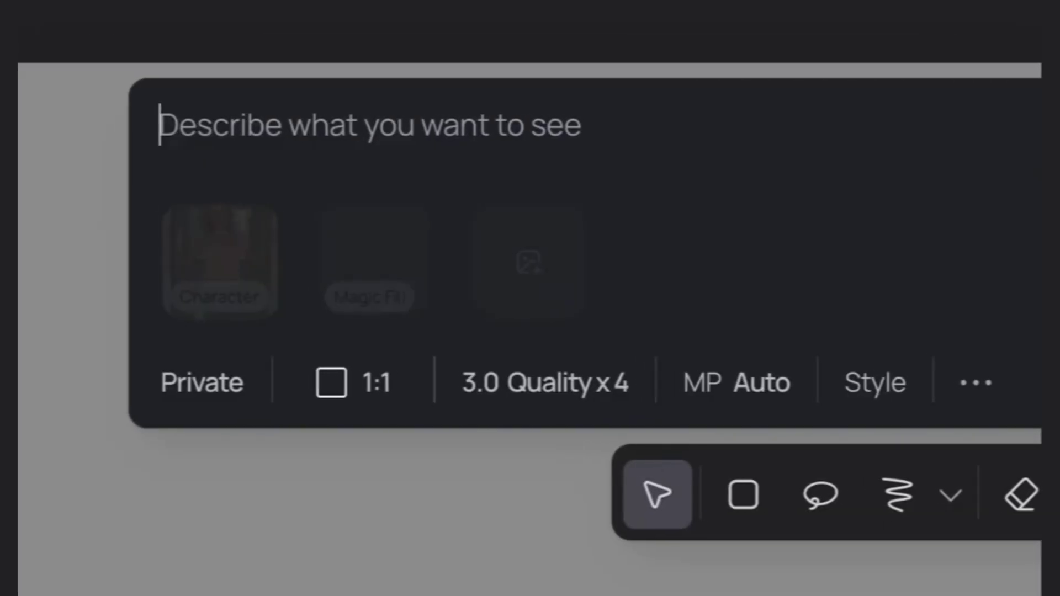
{"action": "type", "text": "swap to light grey blazer"}
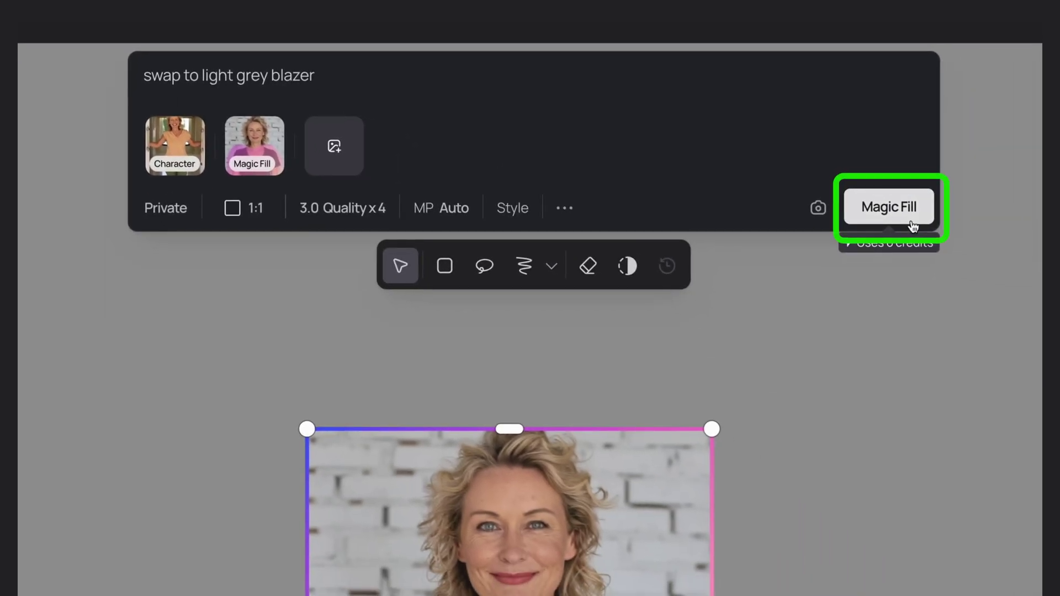
{"action": "left_click", "coordinate": [958, 234]}
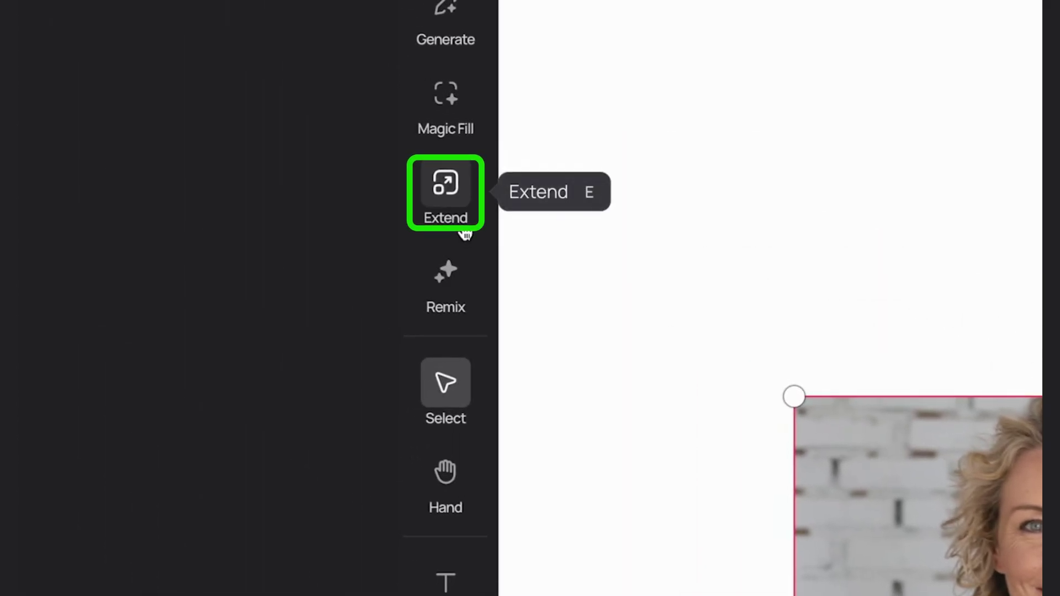
- Extend the portrait downward to 7:8 with the prompt 'headshot' and no Character reference
{"action": "left_click", "coordinate": [465, 231]}
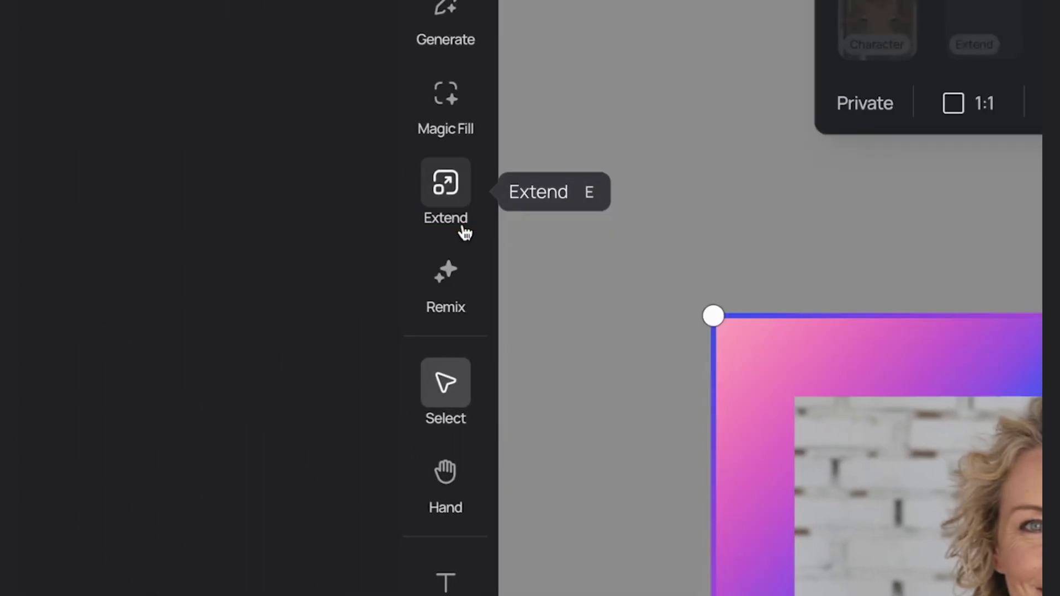
{"action": "type", "text": "headshot"}
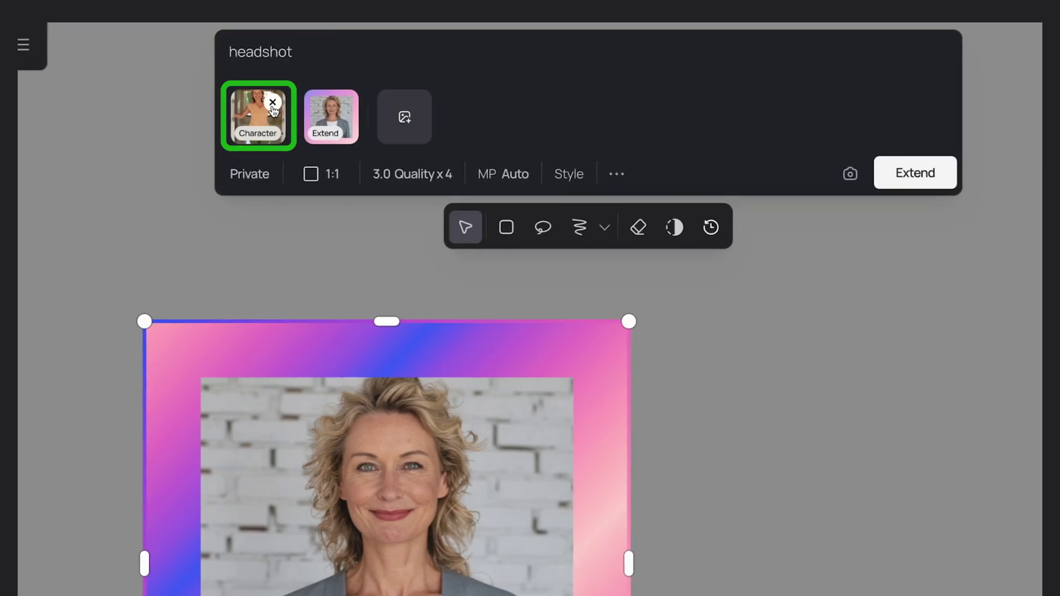
{"action": "left_click", "coordinate": [272, 103]}
{"action": "left_click_drag", "start_coordinate": [532, 448], "coordinate": [530, 500]}
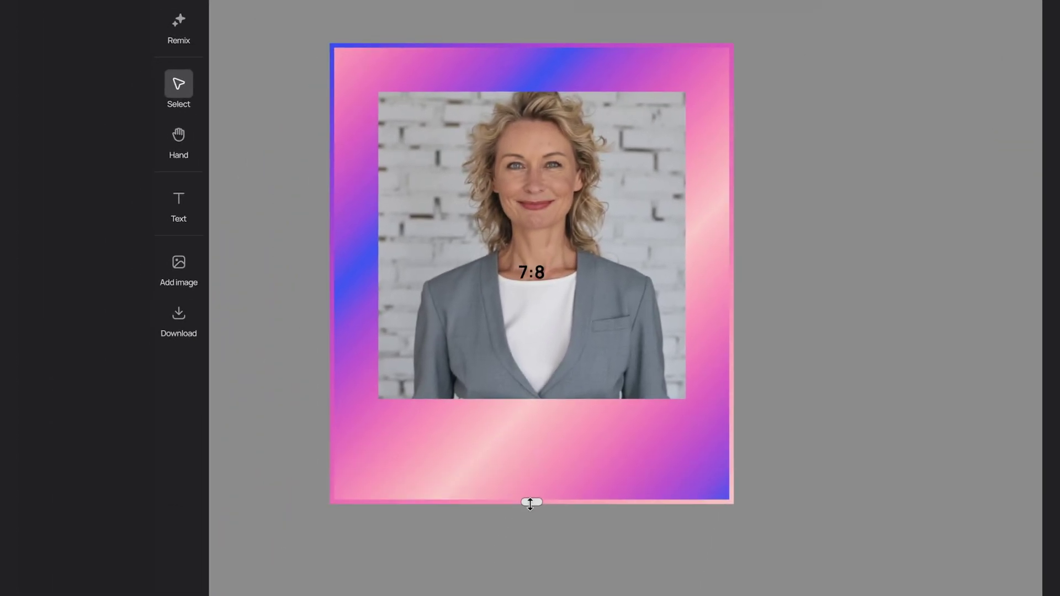
{"action": "left_click", "coordinate": [669, 254]}
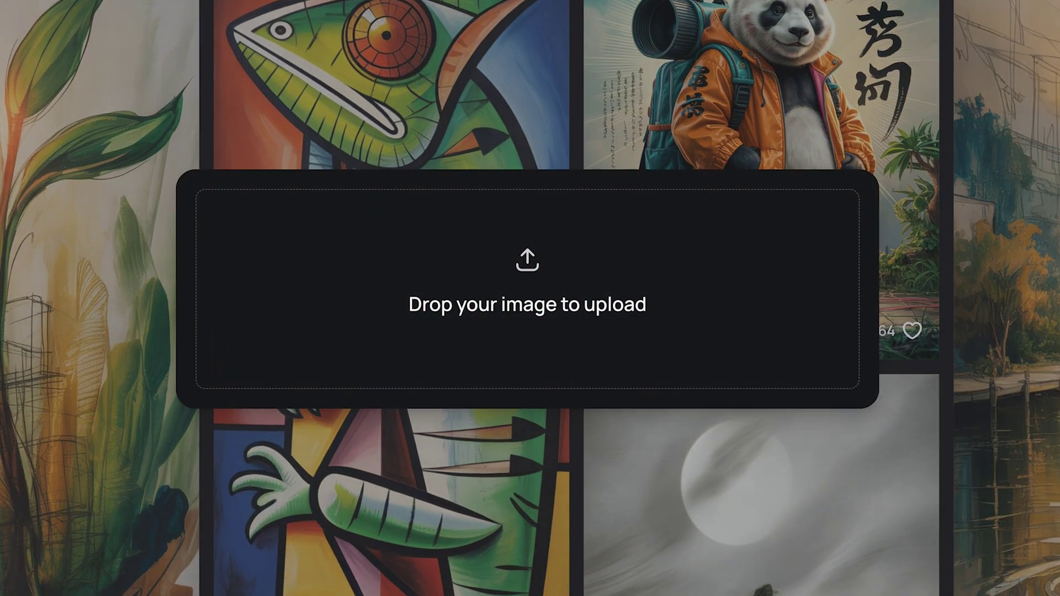
- Upload the man's portrait photo by dragging it in and set it as the Character reference
{"action": "left_click_drag", "start_coordinate": [838, 425], "coordinate": [594, 366]}
{"action": "left_click_drag", "start_coordinate": [640, 403], "coordinate": [499, 380]}
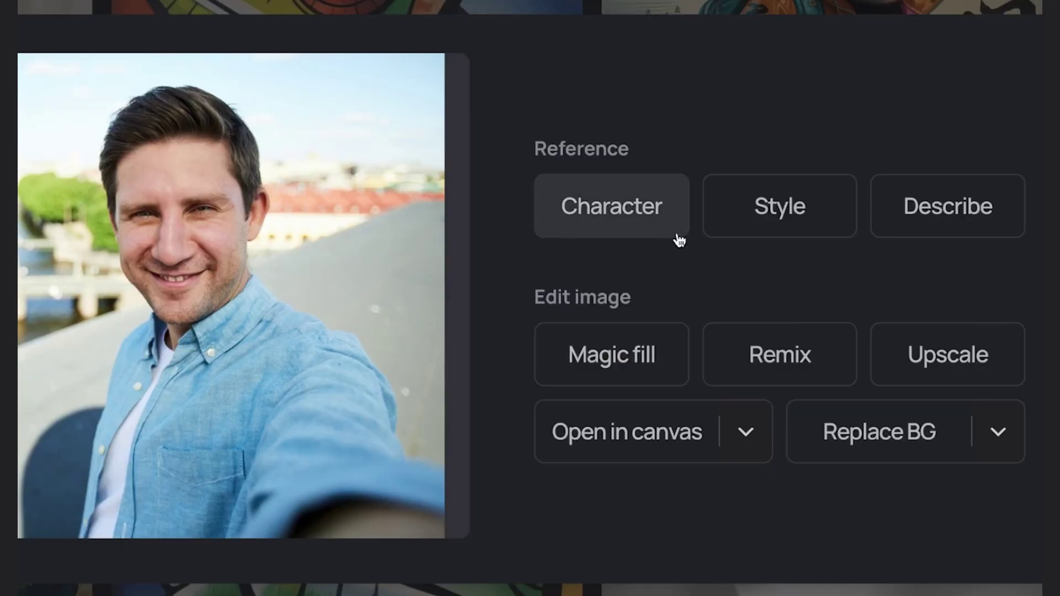
{"action": "left_click", "coordinate": [678, 236]}
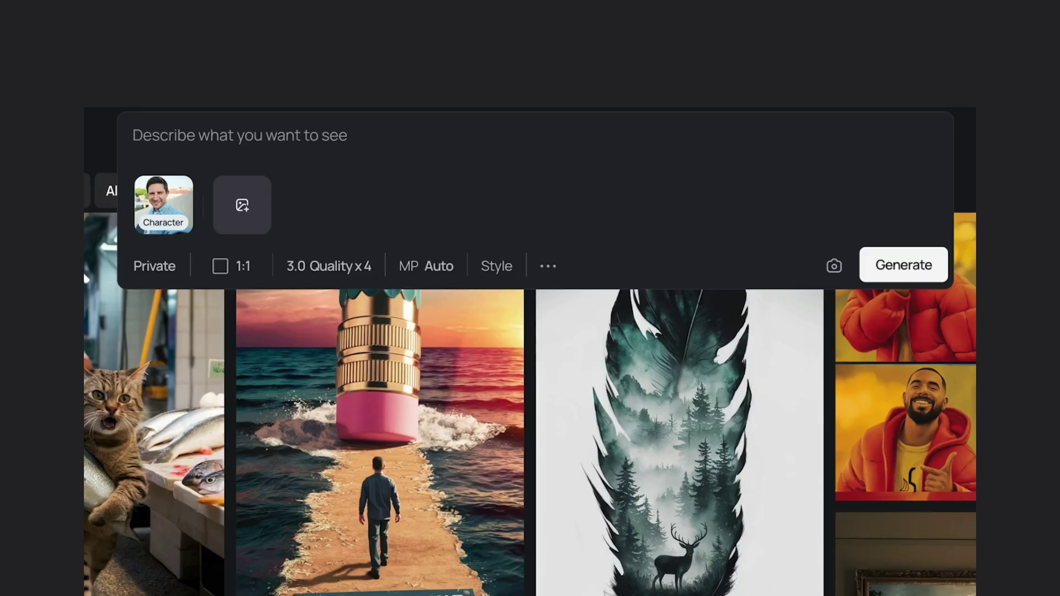
- Paste the headshot template with 'smiling', black suit, light blue shirt and clean white studio background, then generate
{"action": "type", "text": "Professional headshot portrait. Person is [expression], wearing [wardrobe]. Background is [setting]. Lighting is [atmosphere]."}
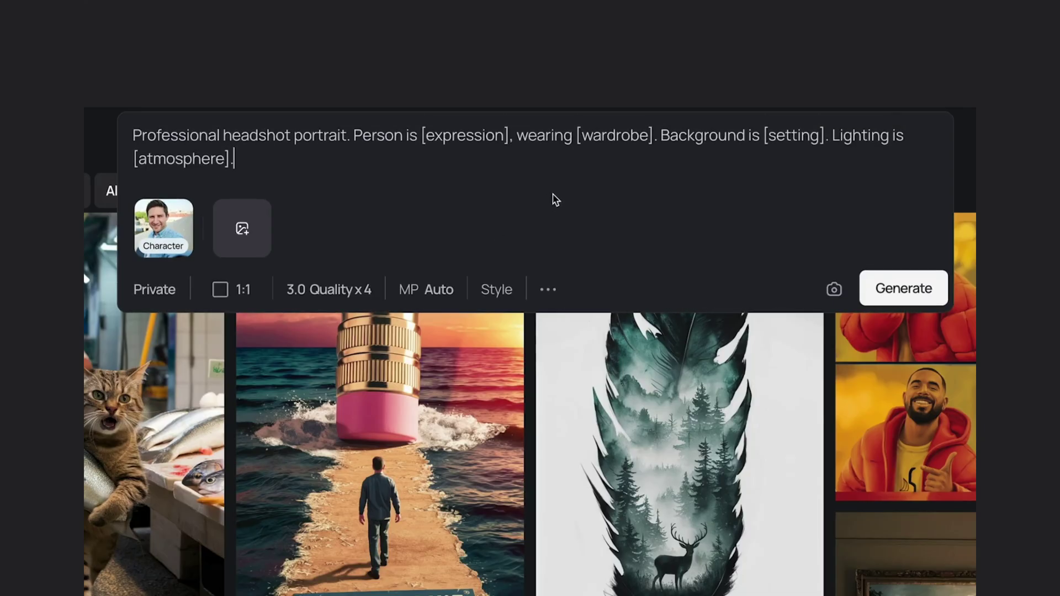
{"action": "double_click", "coordinate": [464, 136]}
{"action": "type", "text": "smilin"}
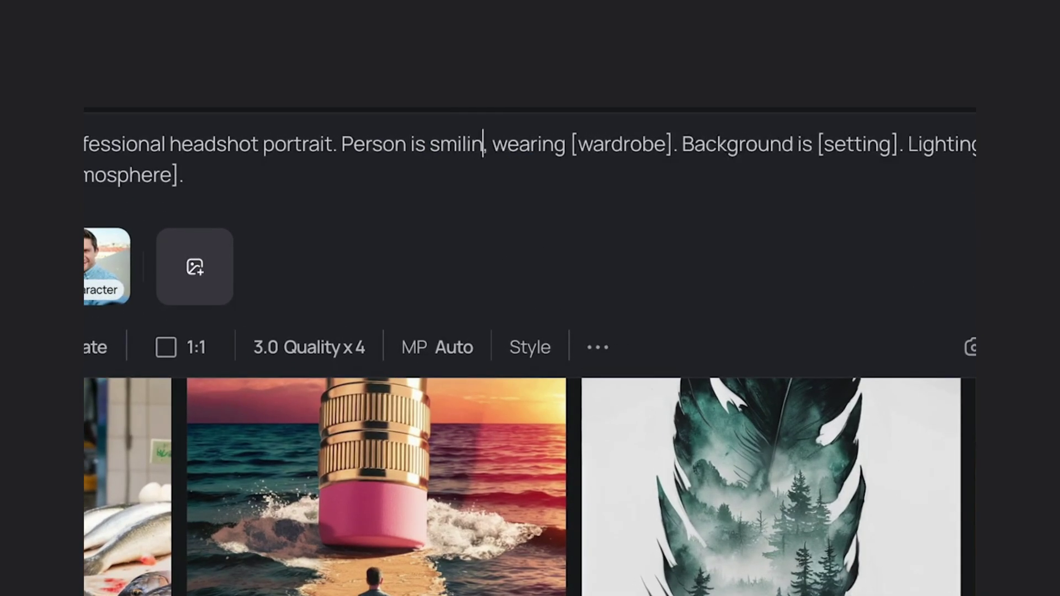
{"action": "type", "text": "g"}
{"action": "double_click", "coordinate": [634, 144]}
{"action": "type", "text": "ack suit, light blue shirt. Background is "}
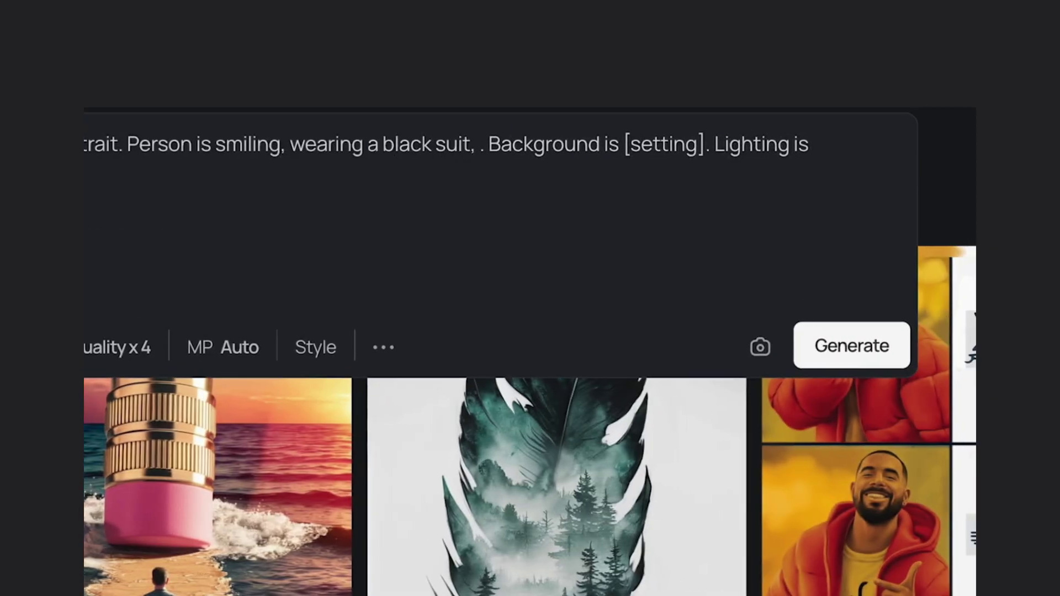
{"action": "type", "text": "clean"}
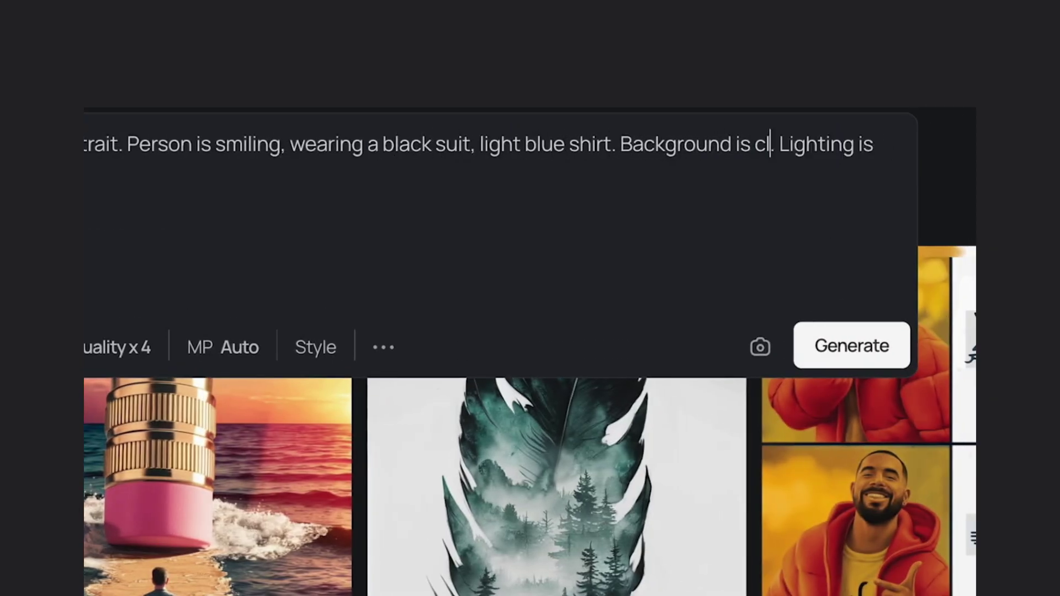
{"action": "type", "text": " white studio setting"}
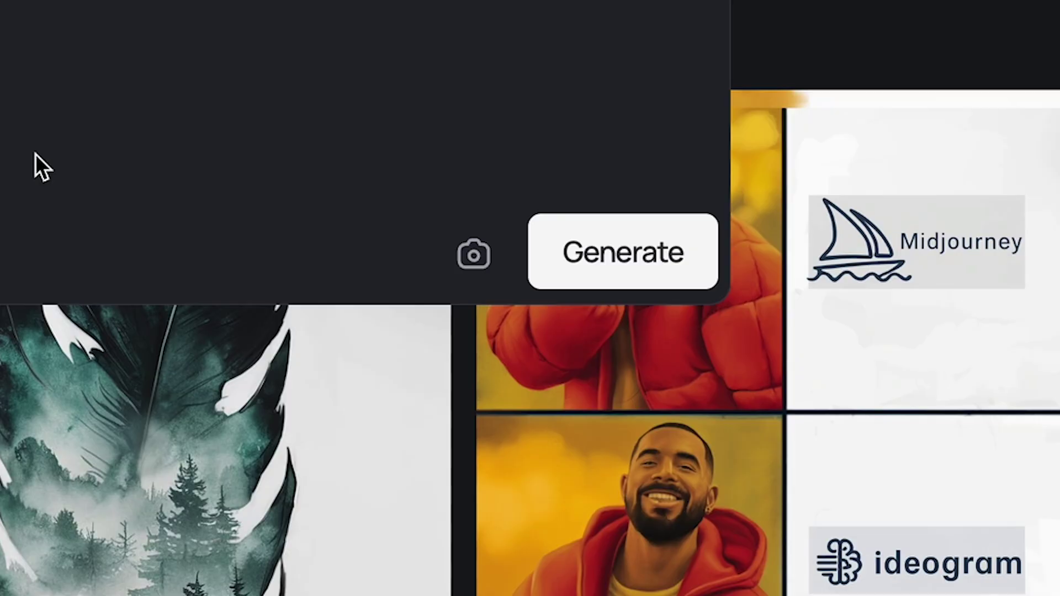
{"action": "left_click", "coordinate": [610, 260]}
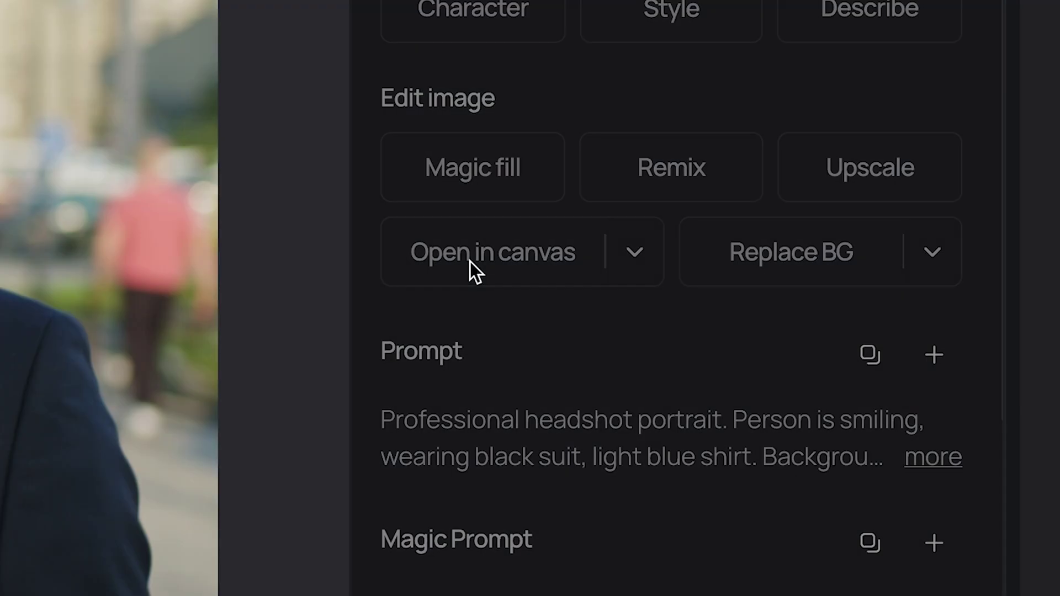
- Use Magic Fill on the man's headshot to repaint his dark suit with the prompt 'swap to brown suit'
{"action": "left_click", "coordinate": [473, 271]}
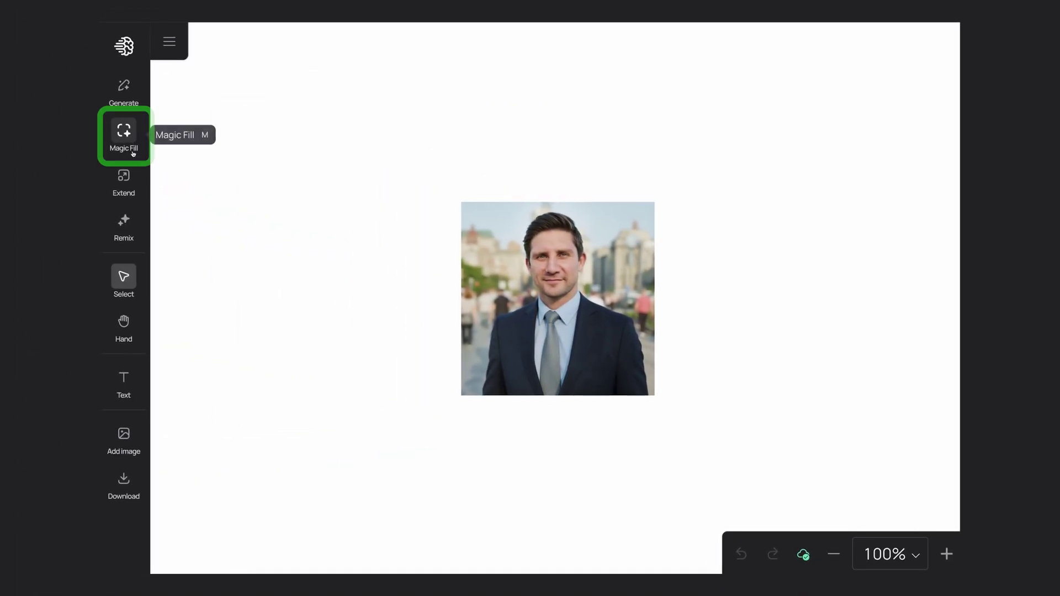
{"action": "left_click", "coordinate": [131, 149]}
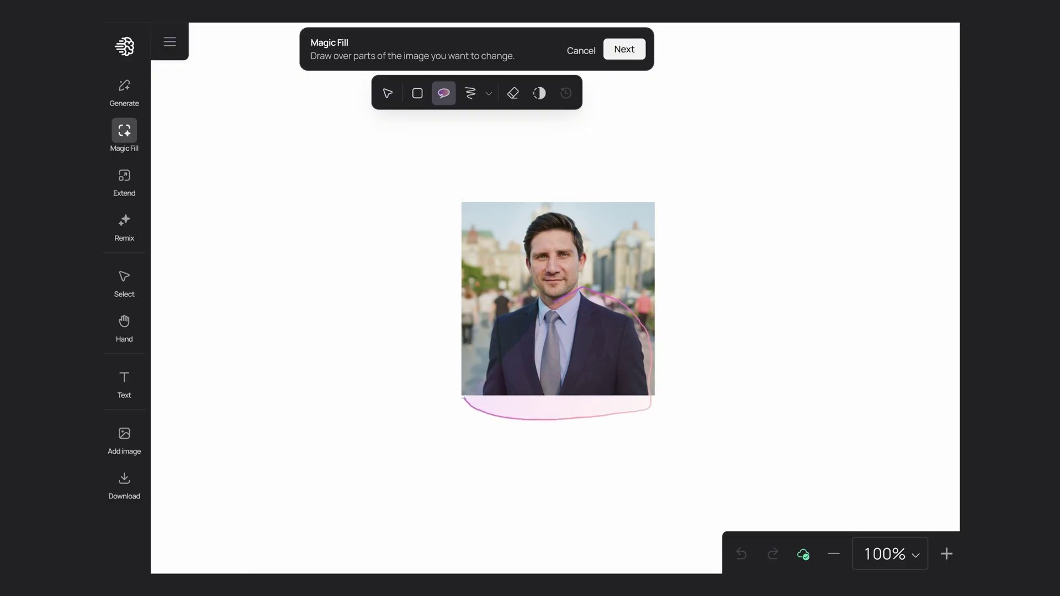
{"action": "left_click", "coordinate": [632, 55]}
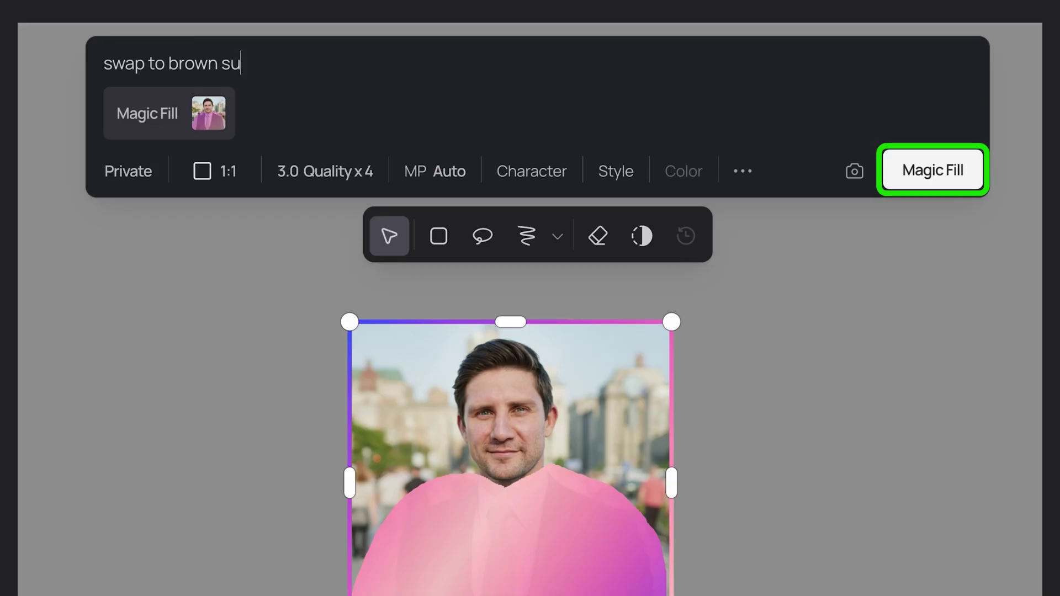
{"action": "left_click", "coordinate": [933, 170]}
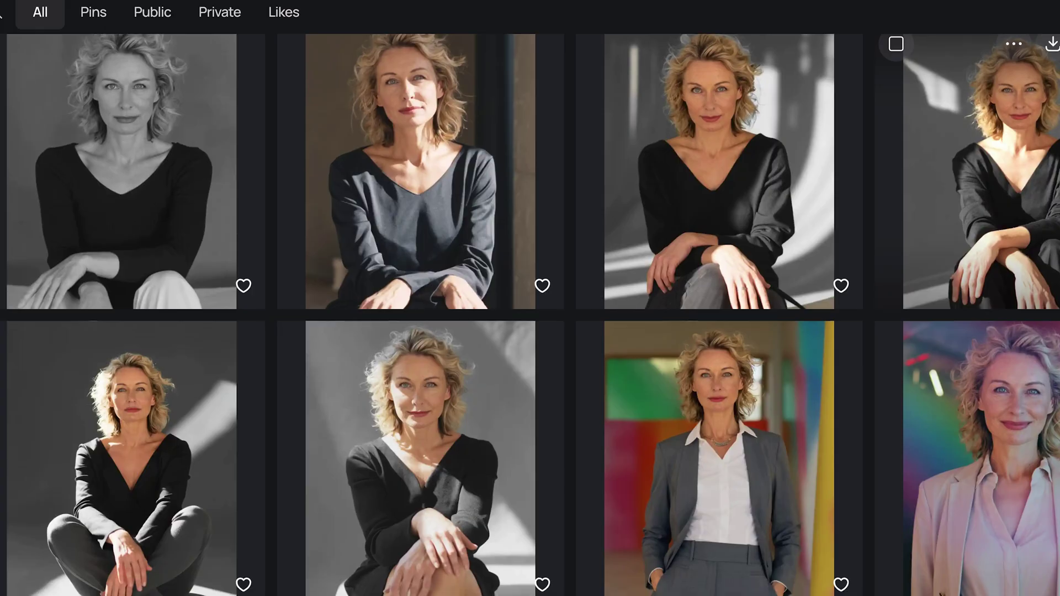
- Scroll down the gallery to find the woman's light grey blazer headshot
{"action": "scroll", "coordinate": [982, 249], "scroll_direction": "down", "scroll_amount": 8}
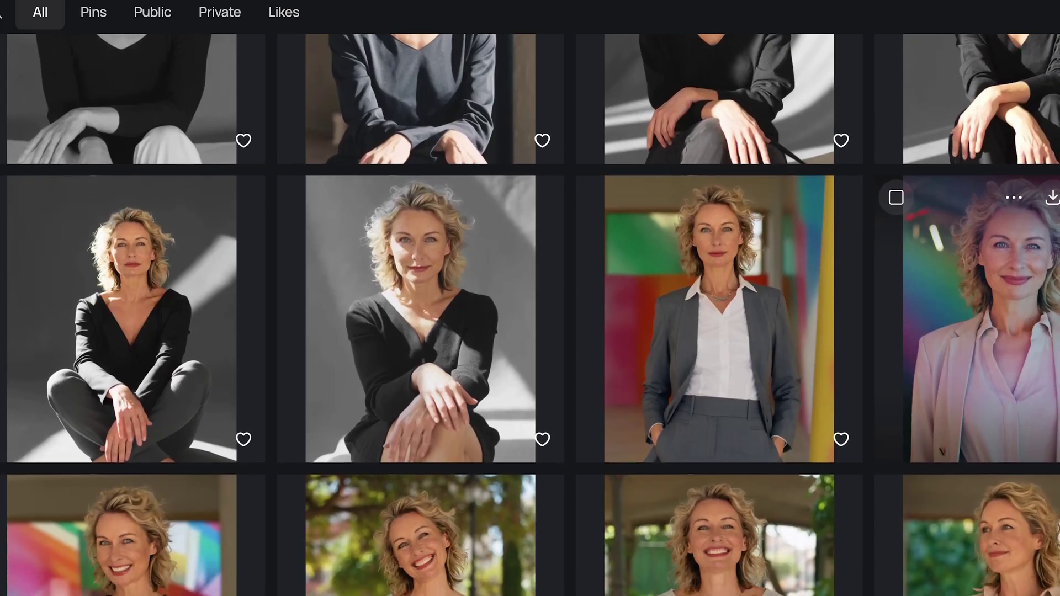
{"action": "scroll", "coordinate": [983, 248], "scroll_direction": "down", "scroll_amount": 7}
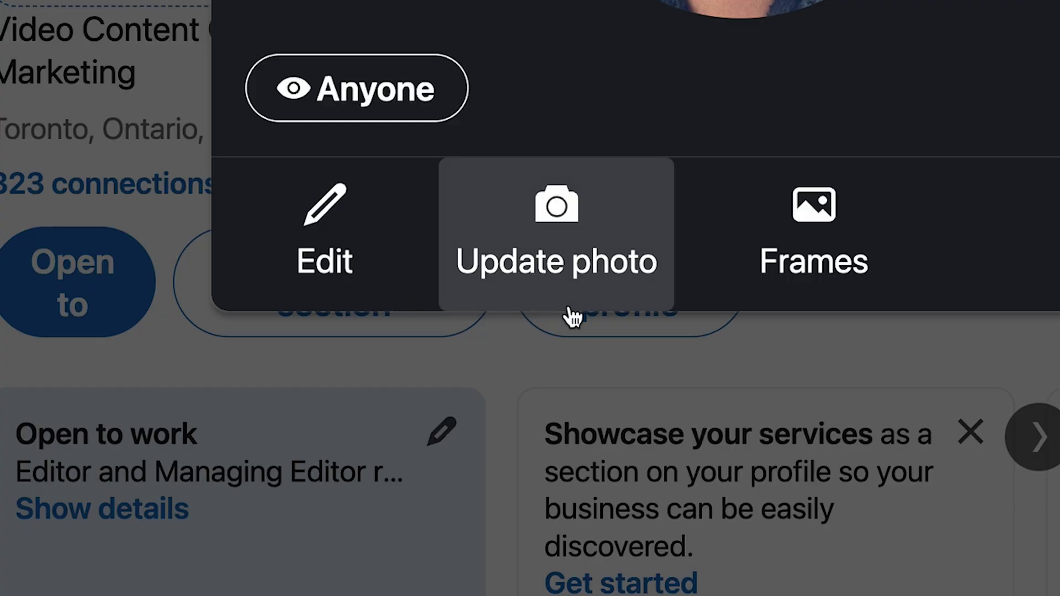
- Download the woman's light grey blazer headshot
{"action": "left_click", "coordinate": [568, 305]}
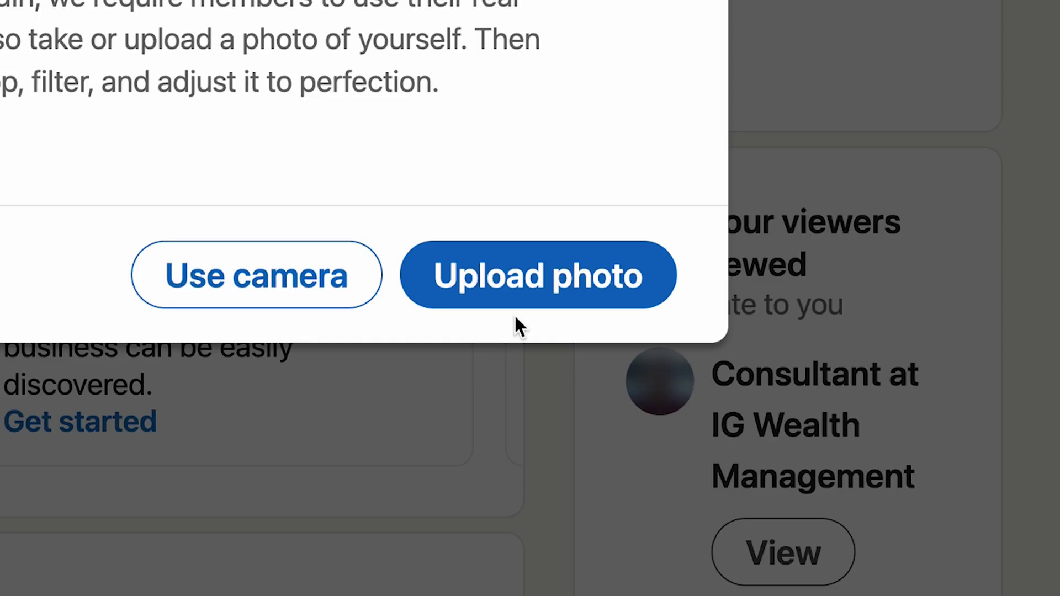